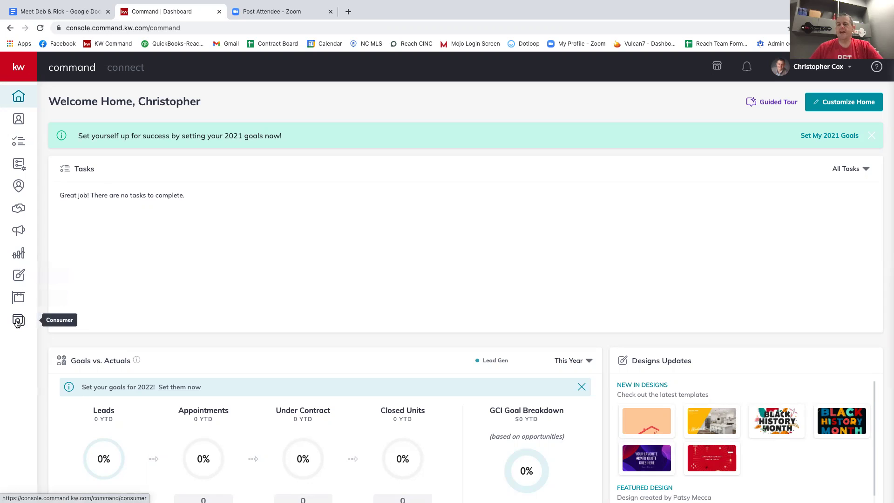
Create a new page as a landing page in the Consumer section
left_click(18, 321)
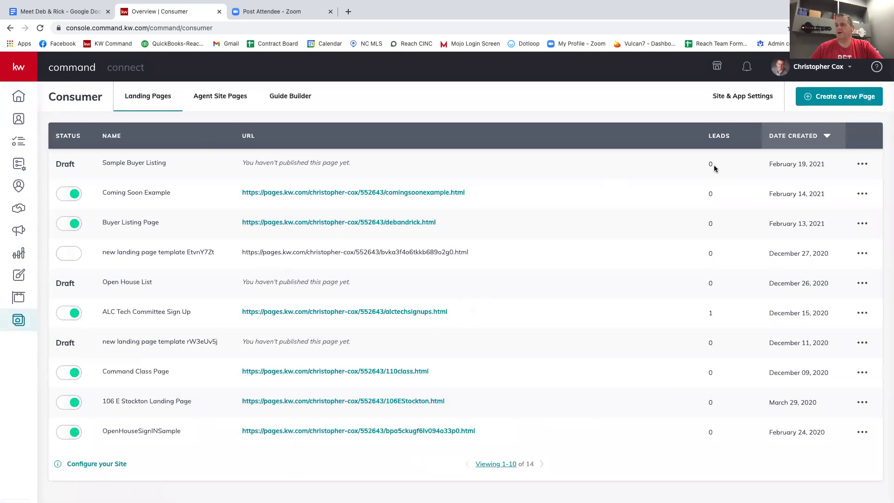
left_click(862, 100)
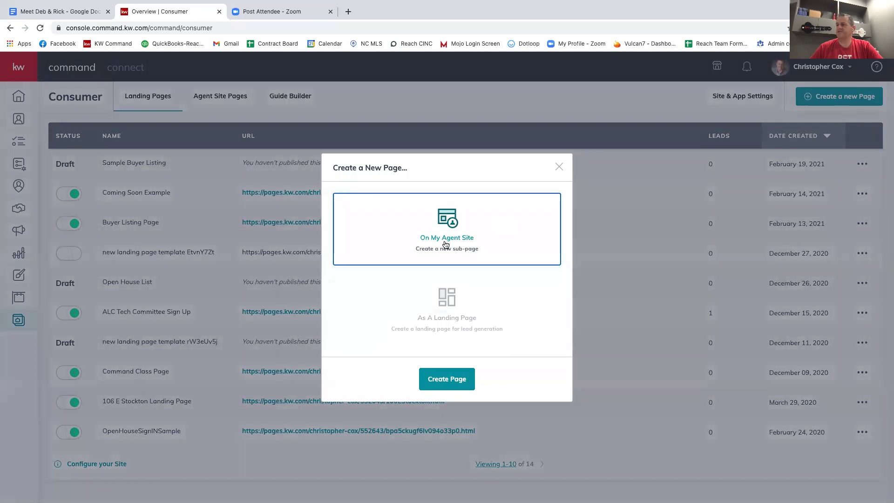
left_click(456, 317)
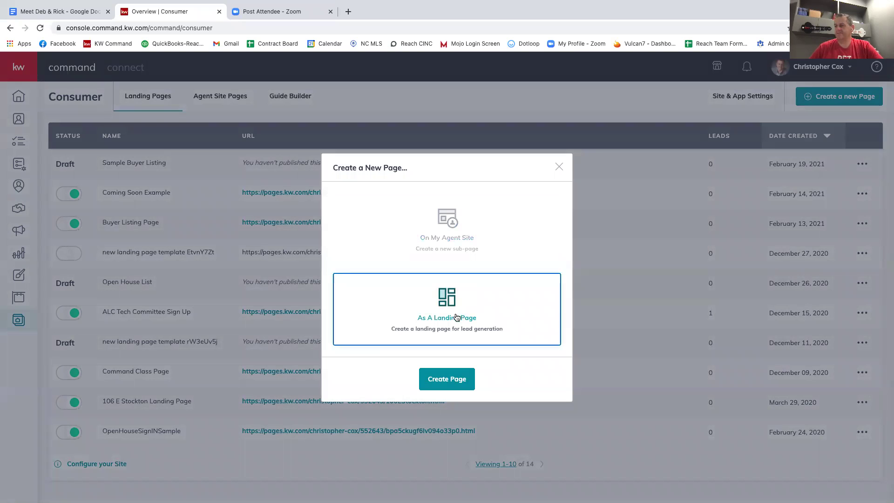
left_click(449, 378)
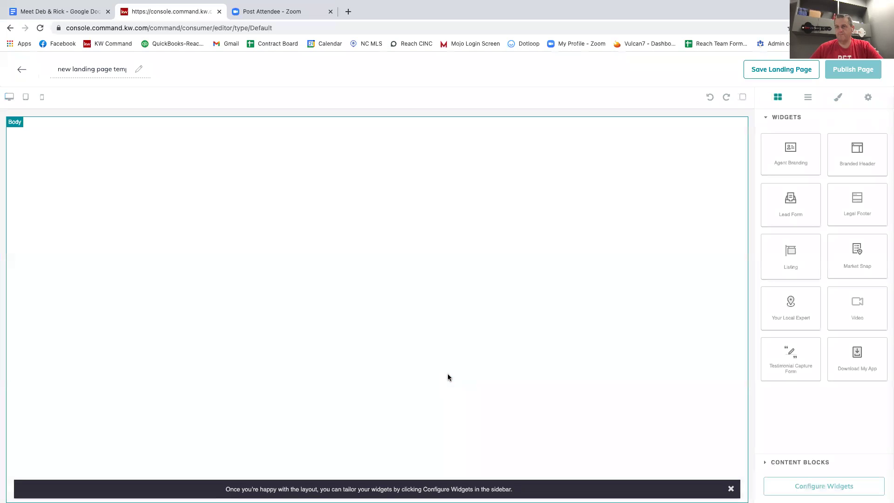
Name the new landing page "Sample Buyer Listing Ad"
left_click_drag(56, 69, 163, 70)
type("Bu")
key("BackSpace")
key("BackSpace")
type("Sample B")
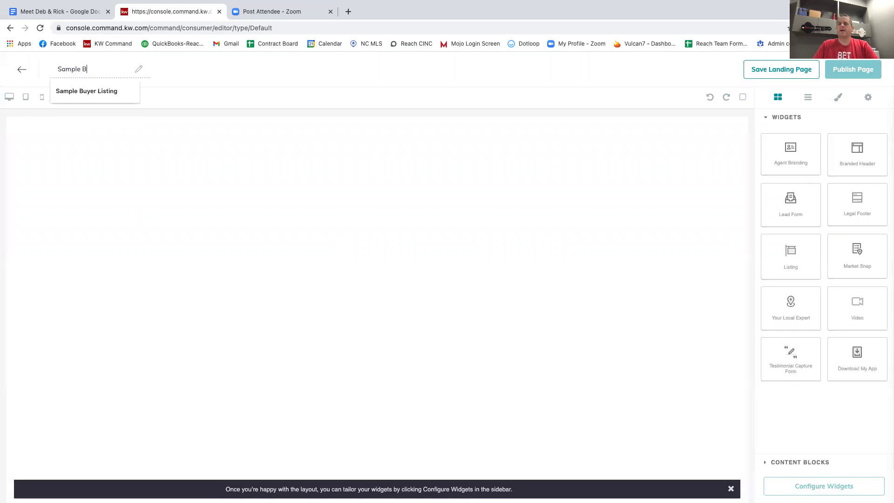
type("uying")
key("BackSpace")
key("BackSpace")
key("BackSpace")
type("er Listin")
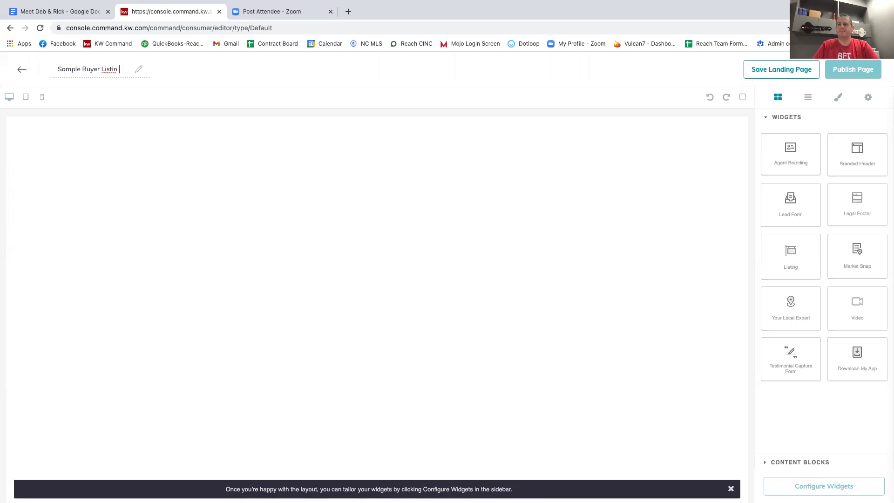
key("BackSpace")
type("g")
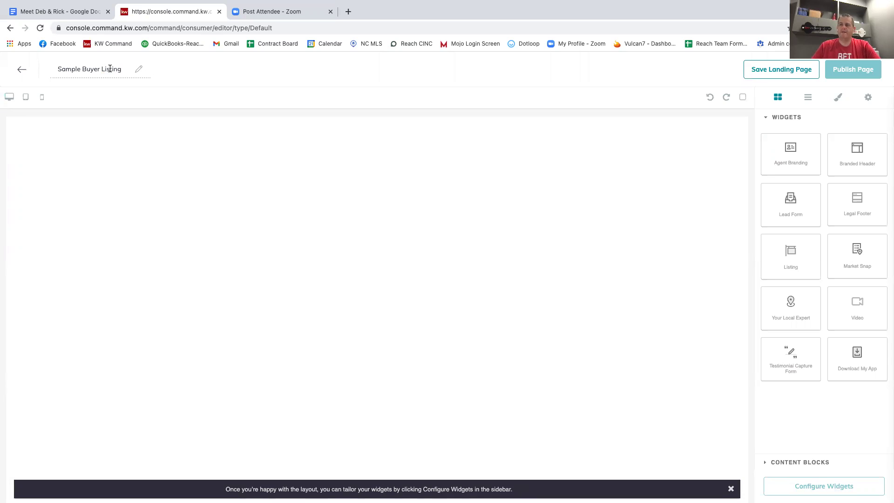
type(" Ad")
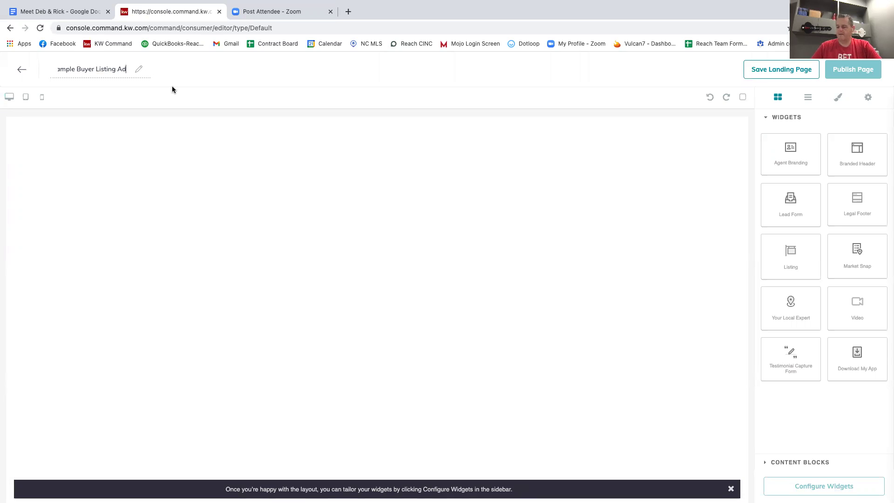
left_click(135, 111)
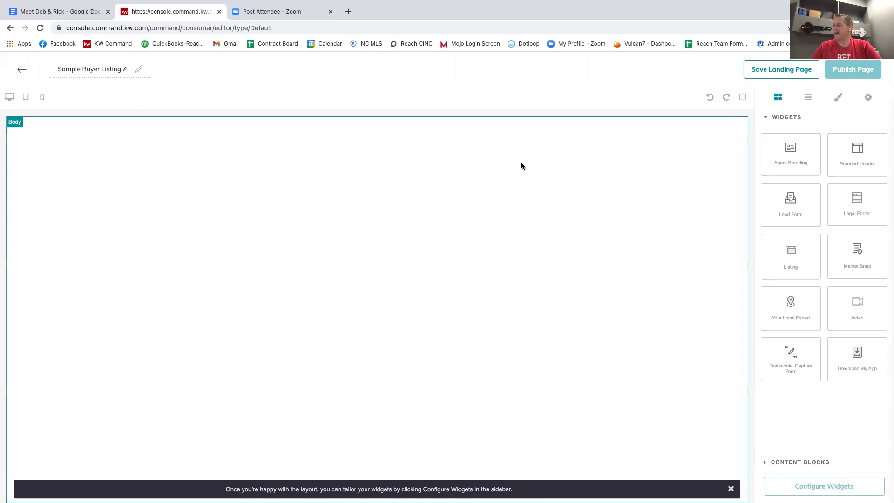
Place a Branded Header widget at the top of the page body and an image content block beneath it
left_click_drag(851, 152, 507, 149)
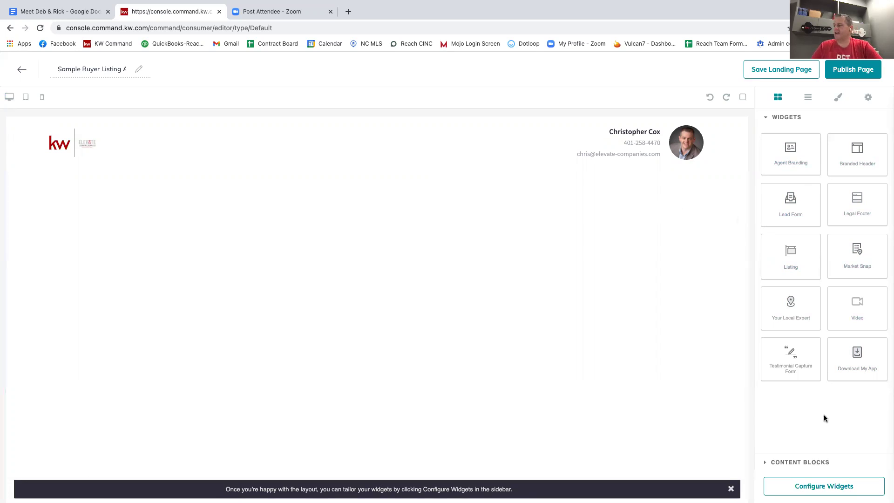
left_click(797, 462)
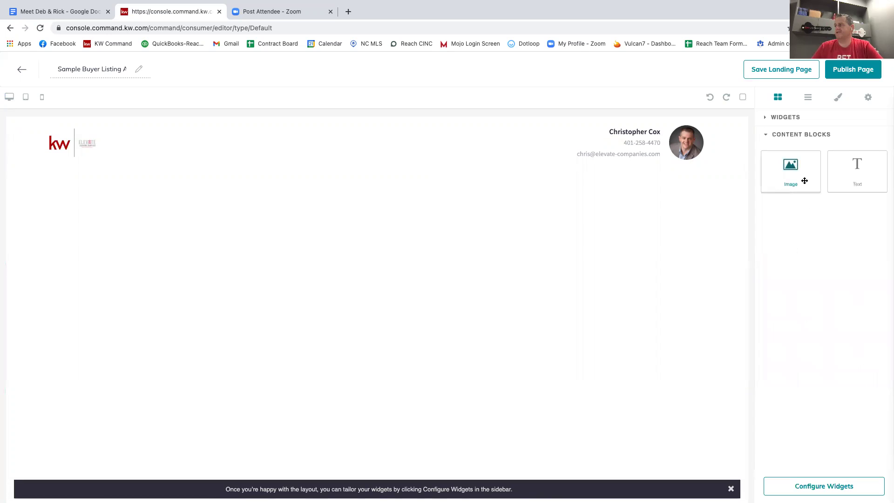
left_click_drag(805, 180, 601, 224)
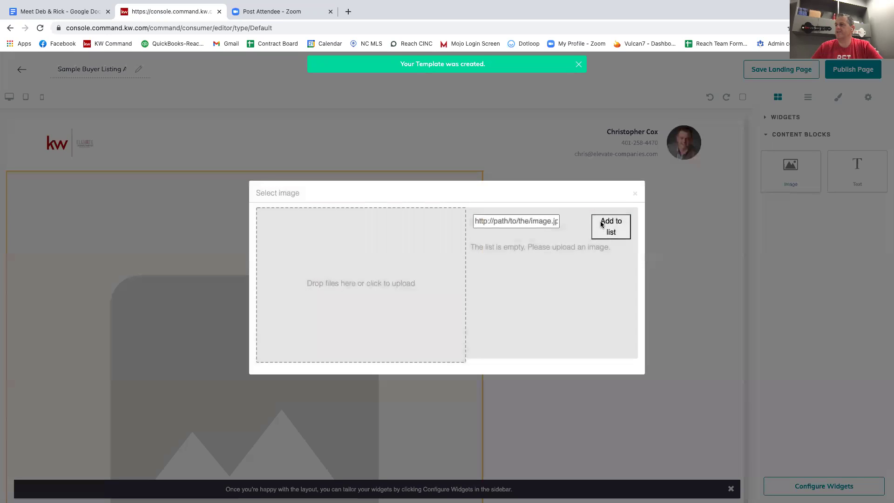
Upload "Buyer Listing Example Small.png" from the Desktop and use it as the image block's picture
left_click(353, 285)
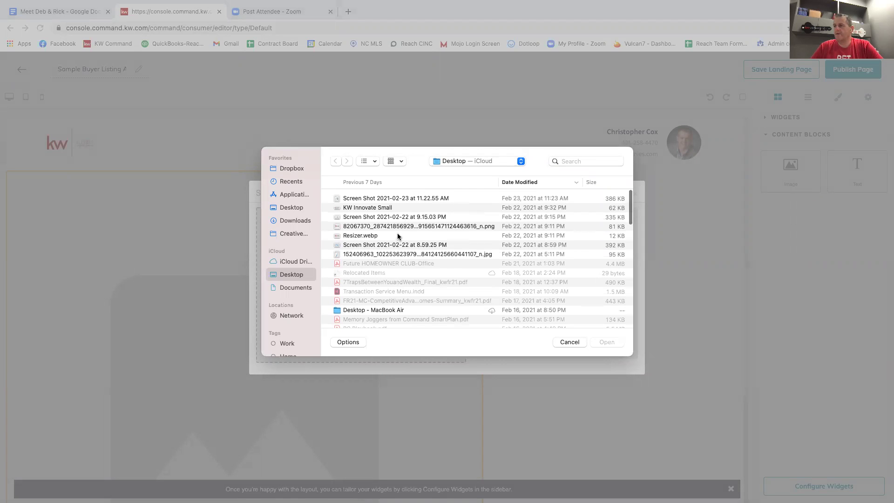
left_click(579, 161)
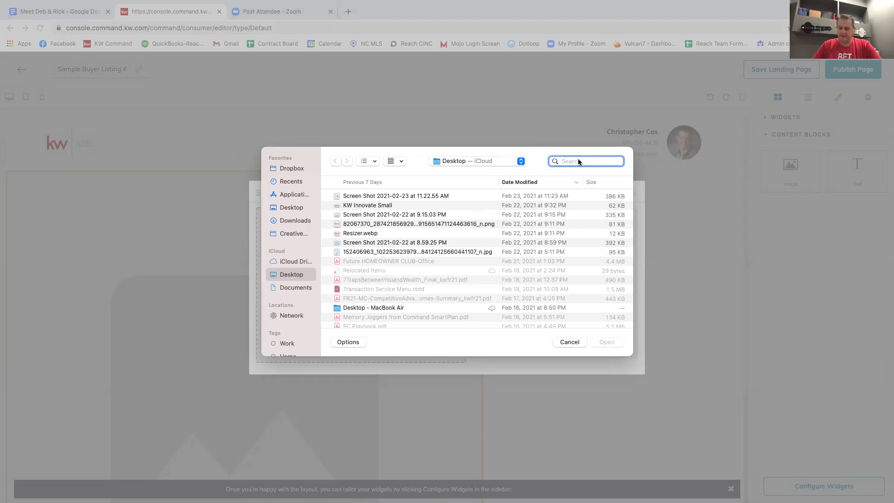
type("buyer")
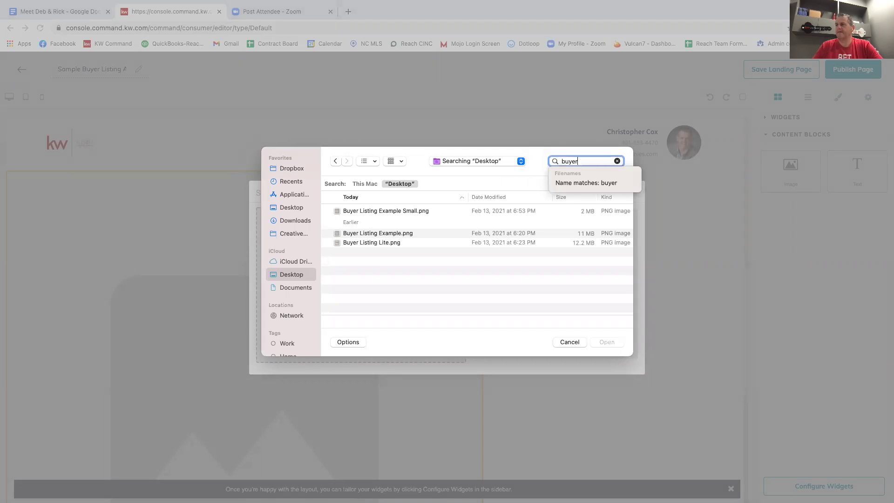
double_click(368, 211)
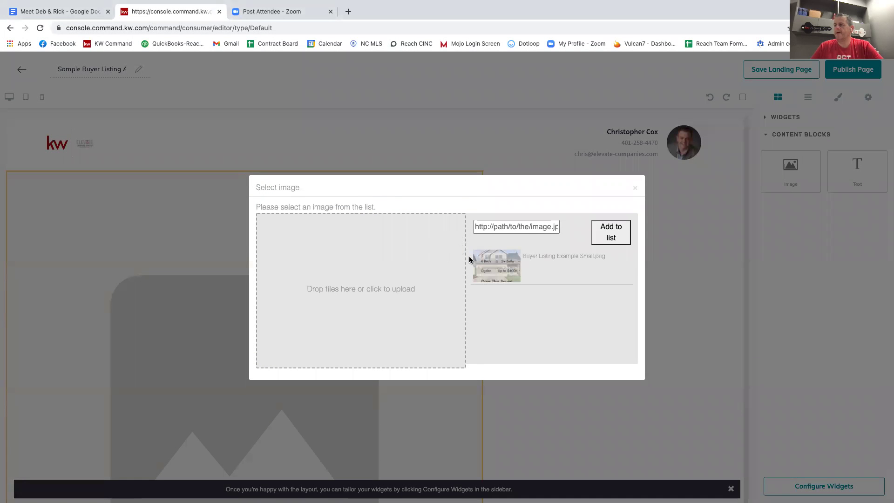
left_click(495, 265)
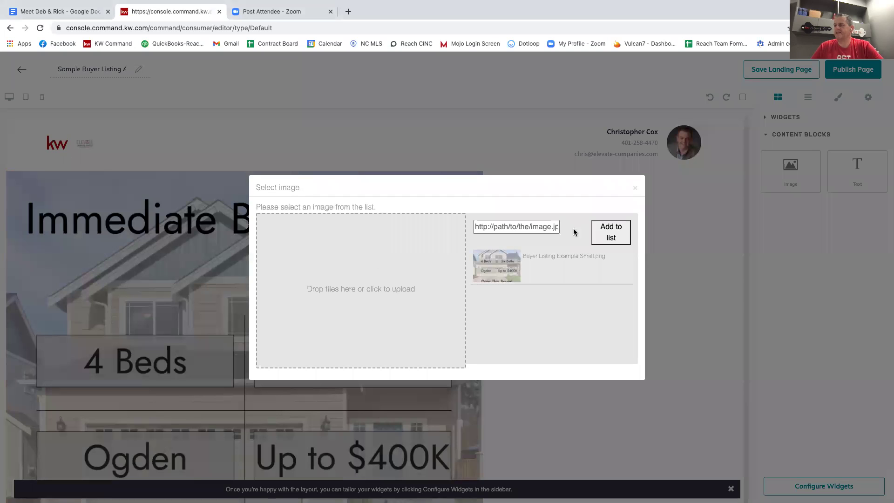
left_click(634, 188)
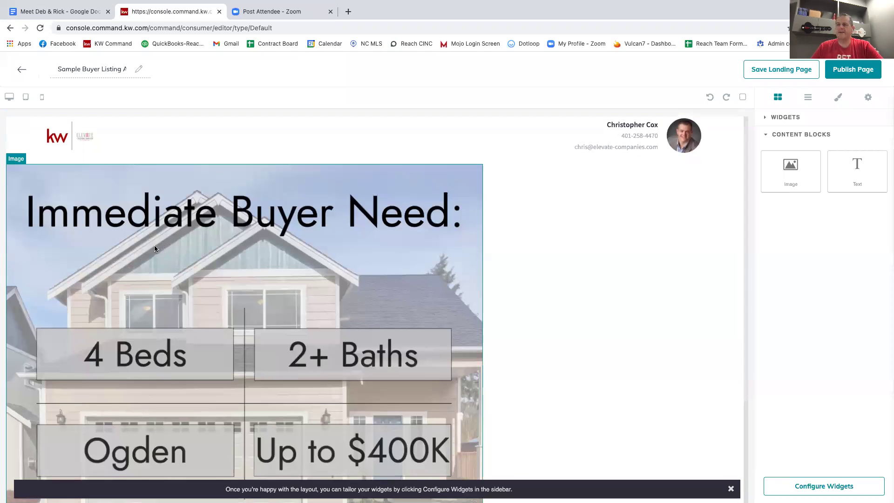
Examine the inserted buyer listing image from its heading down to its closing text
scroll(155, 245, "down", 1)
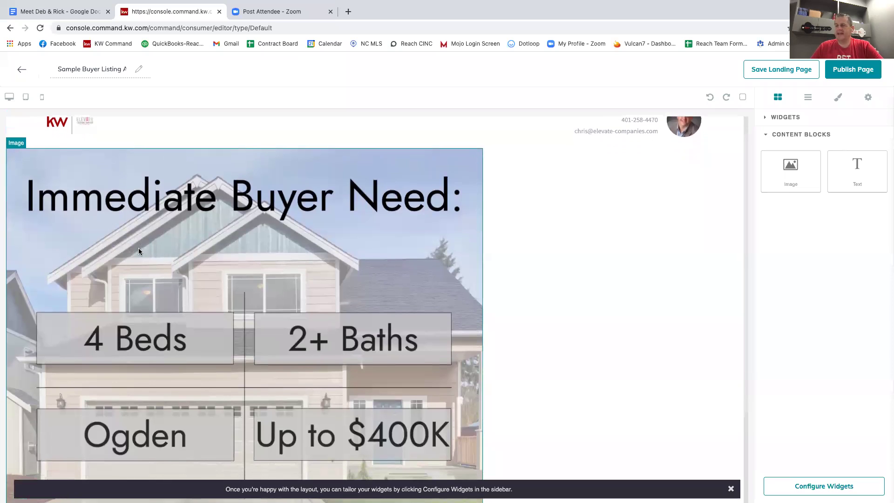
scroll(138, 251, "down", 1)
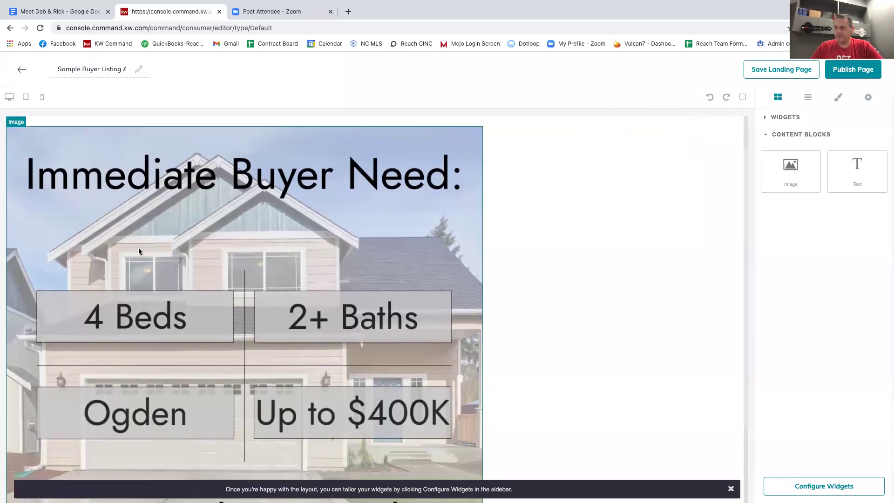
scroll(149, 247, "up", 1)
scroll(161, 241, "down", 1)
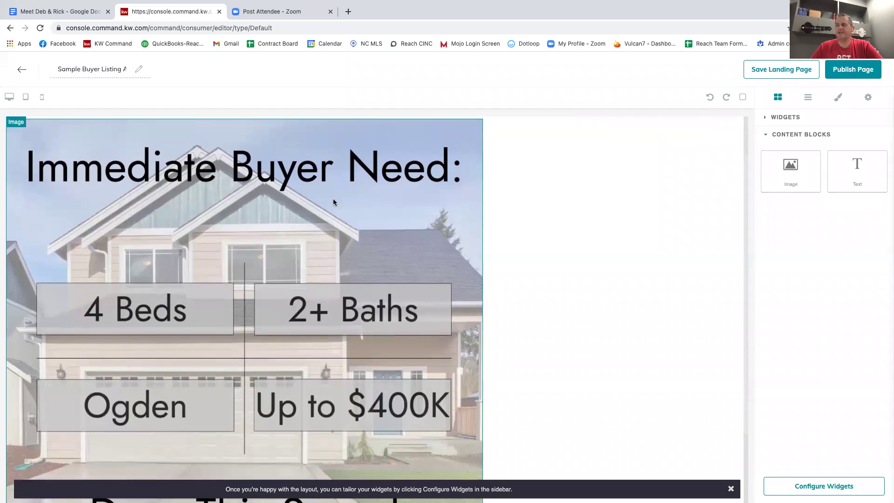
scroll(333, 203, "down", 1)
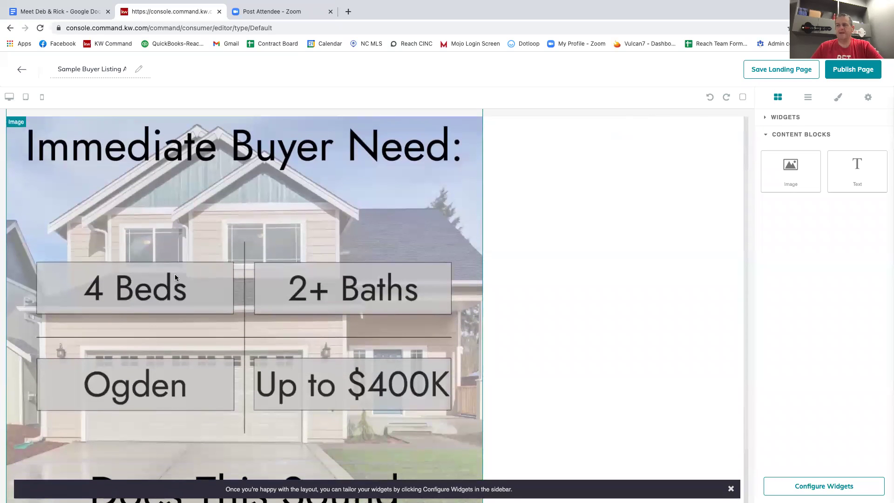
scroll(309, 288, "down", 1)
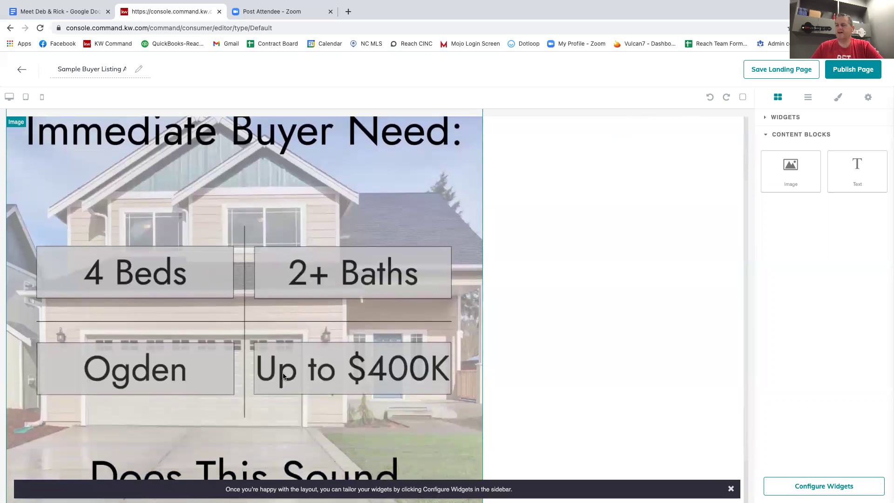
scroll(283, 374, "down", 2)
scroll(298, 365, "down", 1)
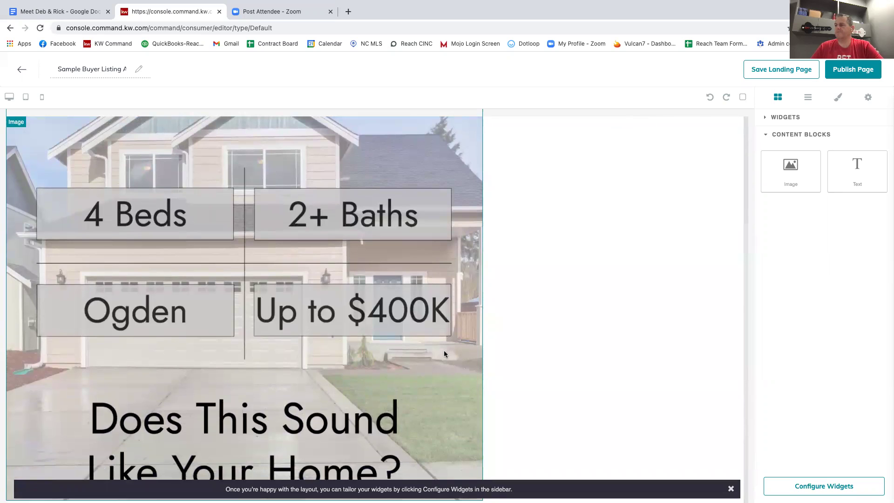
scroll(429, 307, "up", 7)
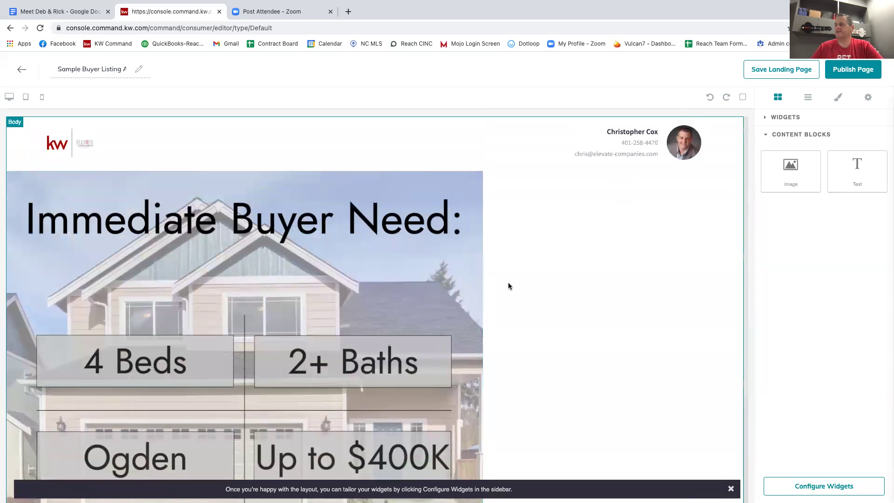
Shrink the buyer listing image by setting its max width and height to 512 px
left_click(402, 268)
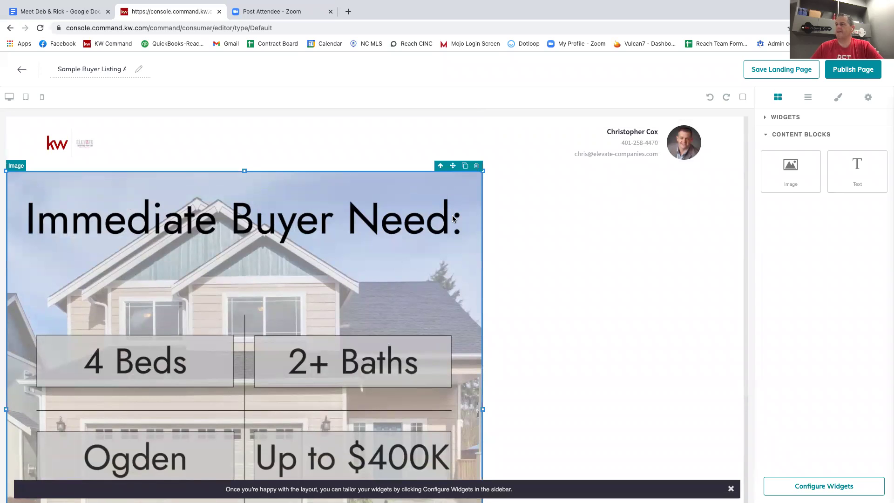
left_click_drag(485, 172, 317, 267)
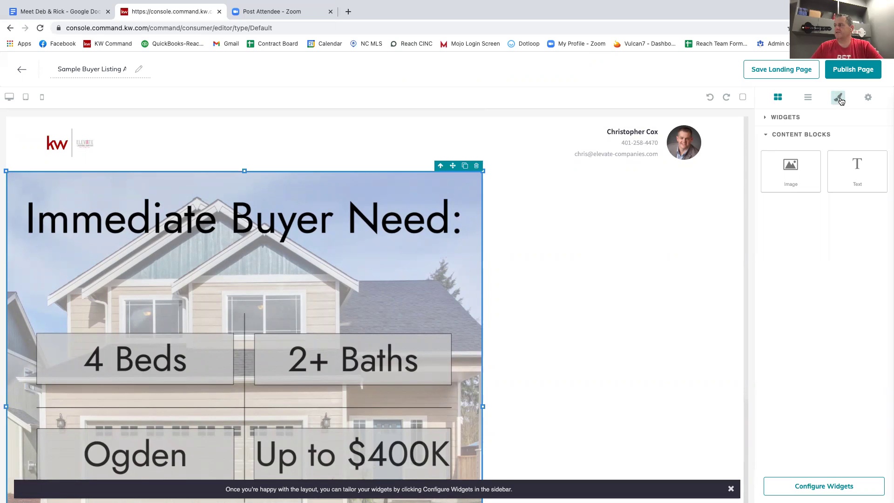
left_click(839, 99)
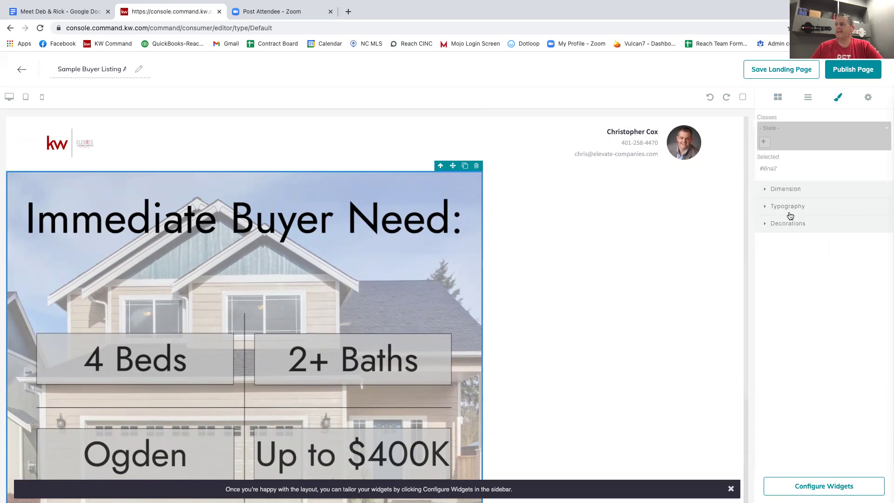
left_click(793, 192)
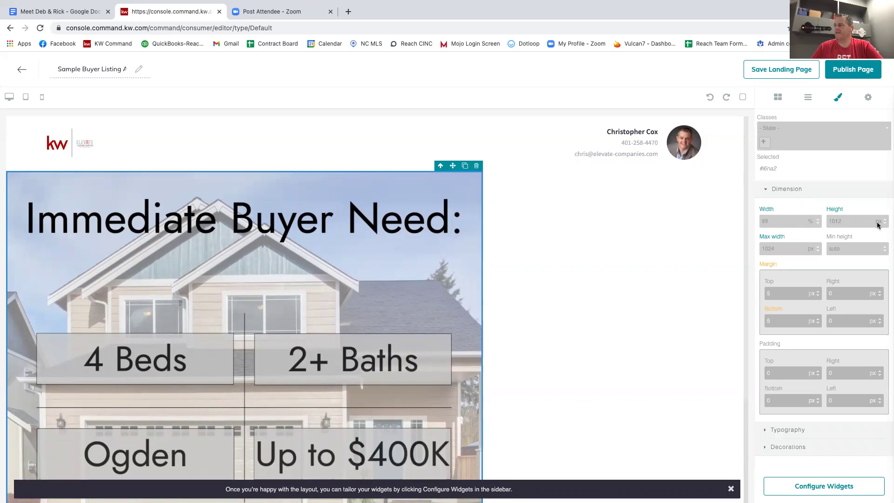
left_click_drag(809, 250, 749, 252)
type("512")
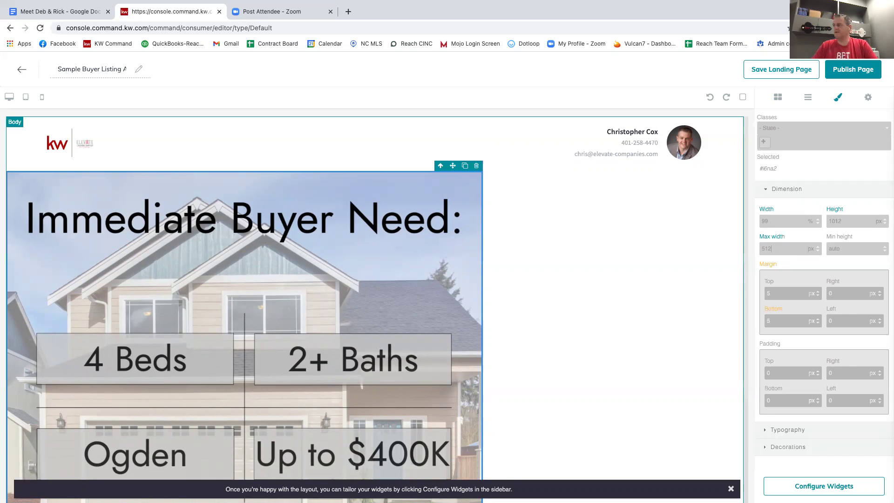
double_click(852, 222)
type("5")
left_click(779, 239)
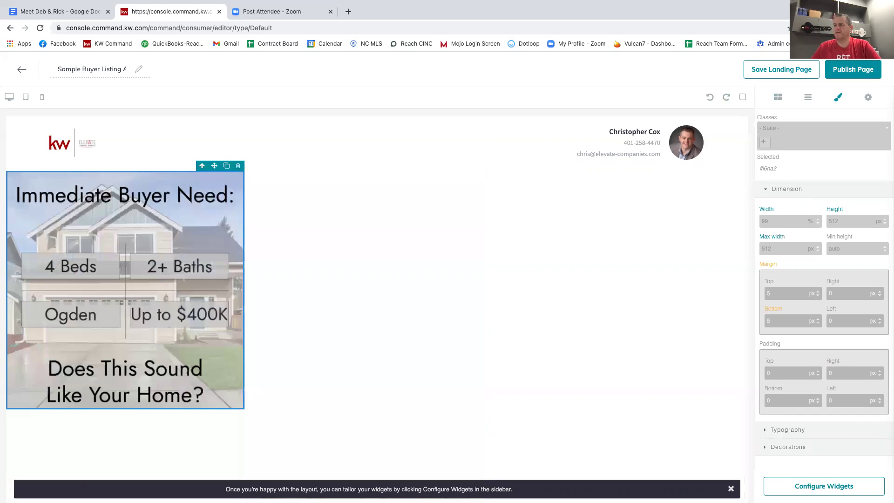
Try a smaller buyer listing image with a max width and height of 256 px
left_click_drag(773, 248, 746, 247)
type("258")
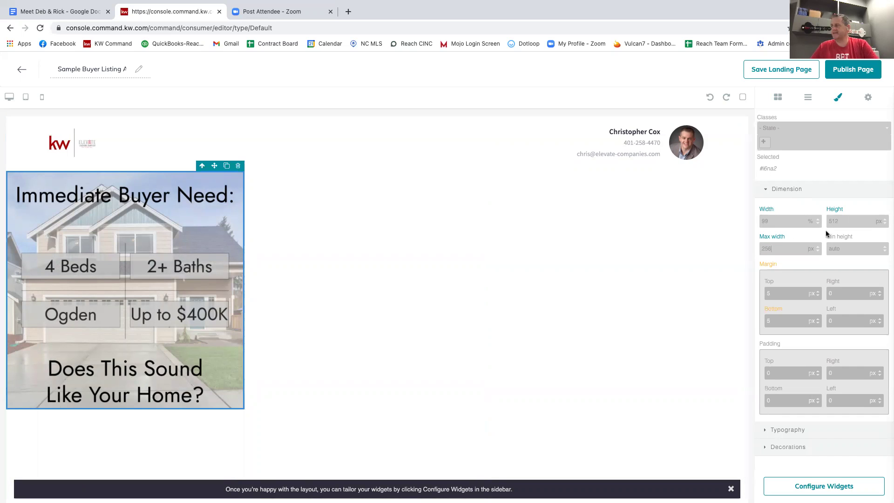
left_click(841, 224)
key("BackSpace")
key("BackSpace")
key("BackSpace")
type("256")
key("Return")
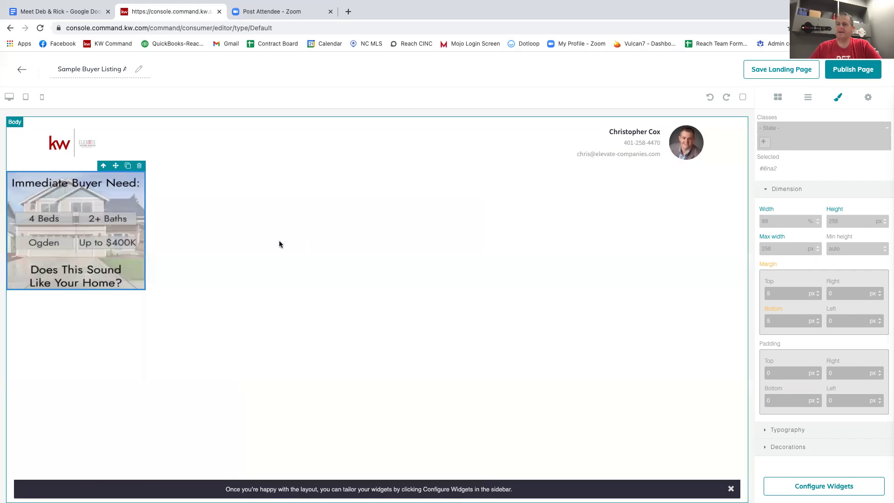
Set the image's max width and height back to 512 px and return to the content blocks
left_click_drag(782, 251, 740, 248)
type("512")
double_click(857, 222)
type("512")
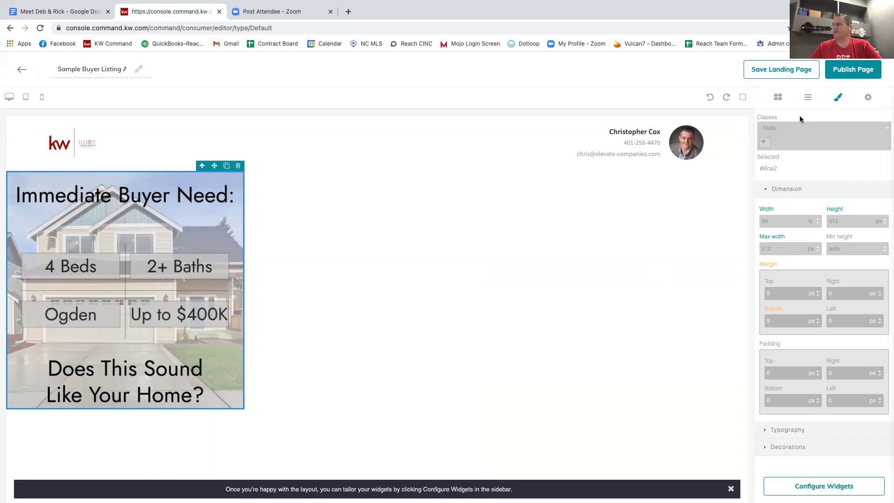
left_click(777, 97)
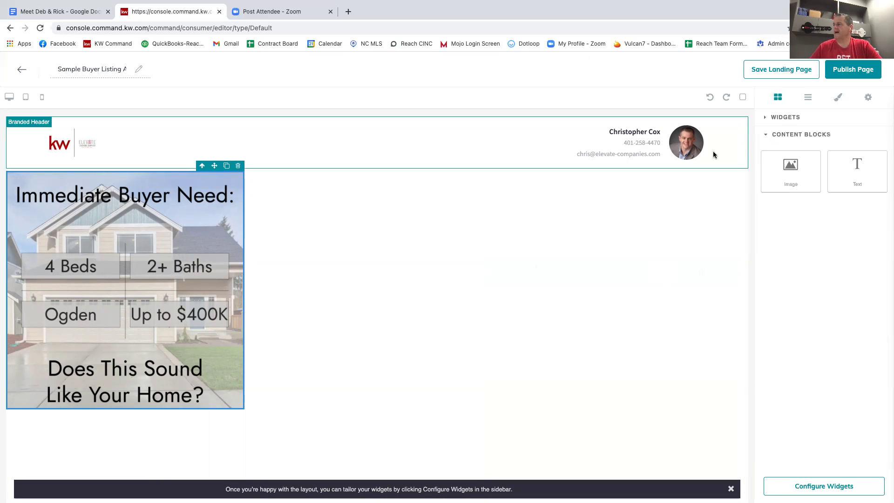
Add a text content block to the page and place it directly below the buyer listing image
left_click_drag(855, 173, 71, 449)
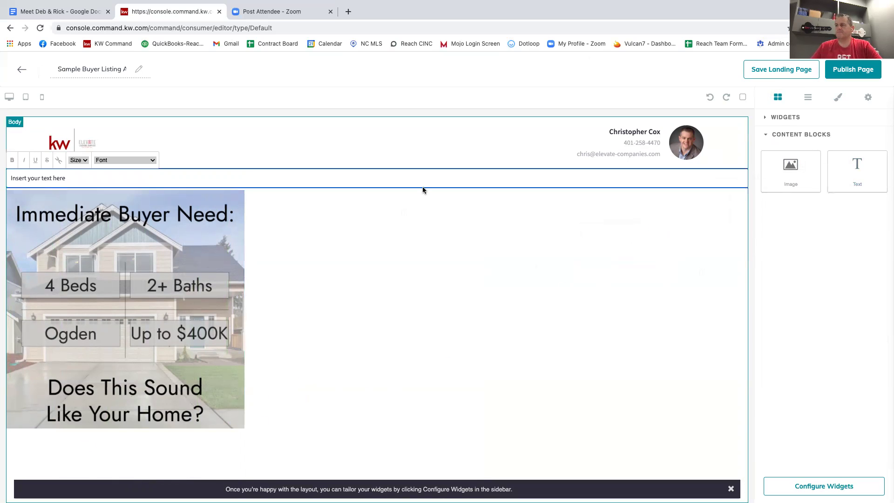
left_click(439, 176)
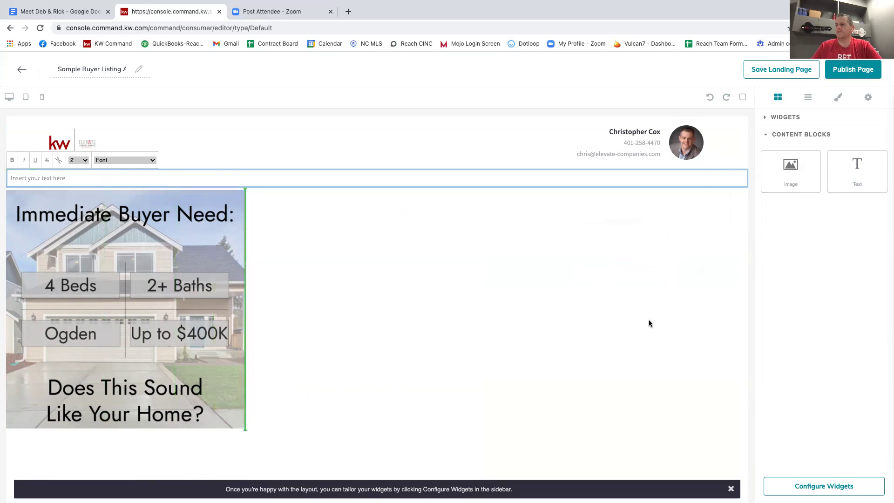
left_click_drag(218, 461, 250, 445)
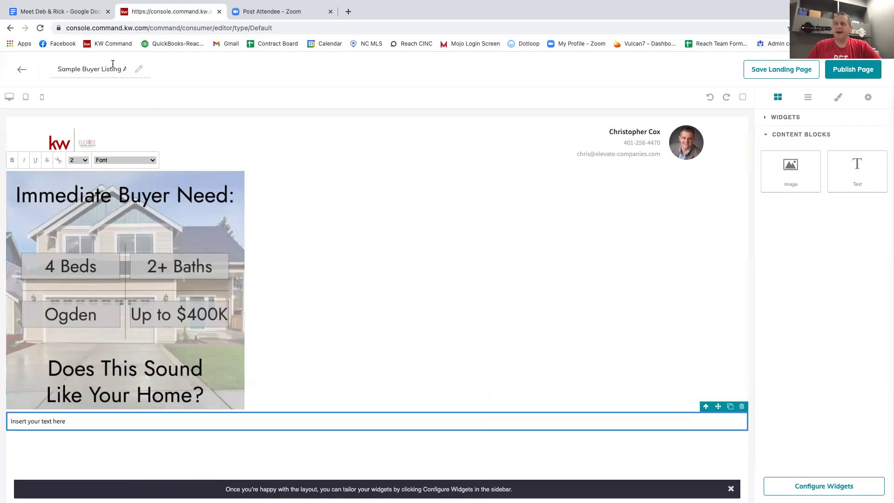
Copy the full buyer story from the Google Docs document and paste it into the landing page's new text block
left_click(67, 16)
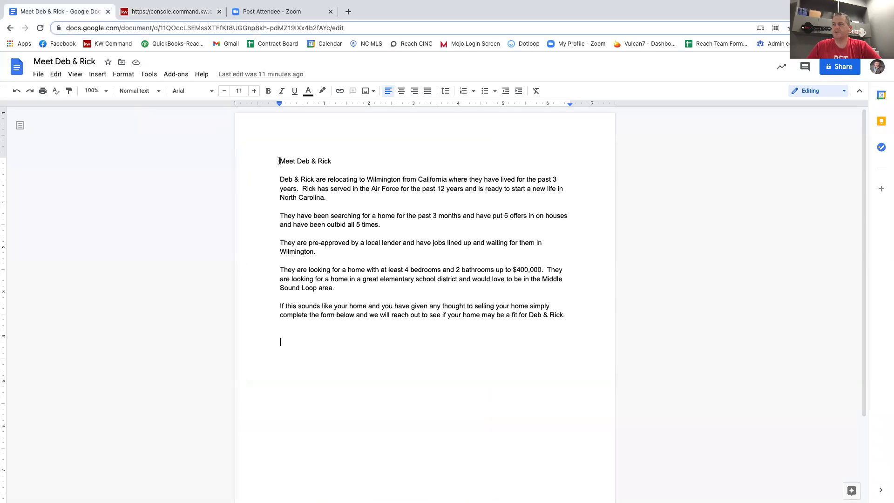
left_click_drag(280, 161, 577, 316)
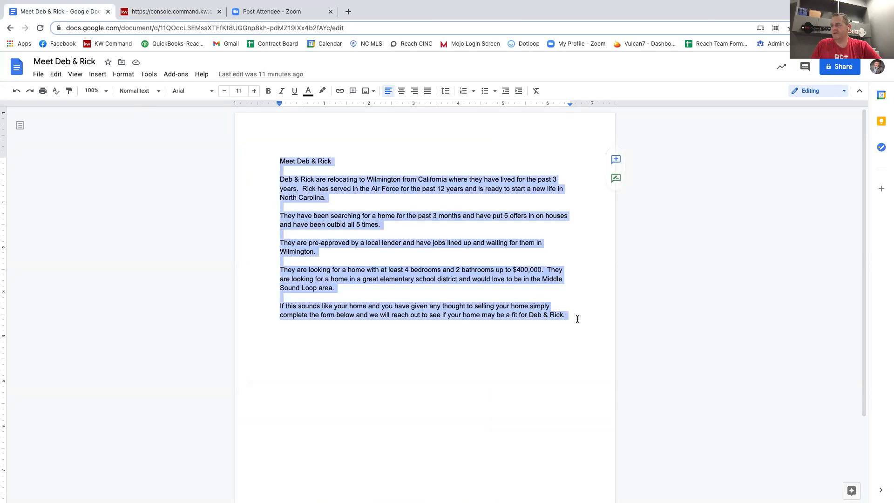
left_click(176, 12)
left_click(68, 420)
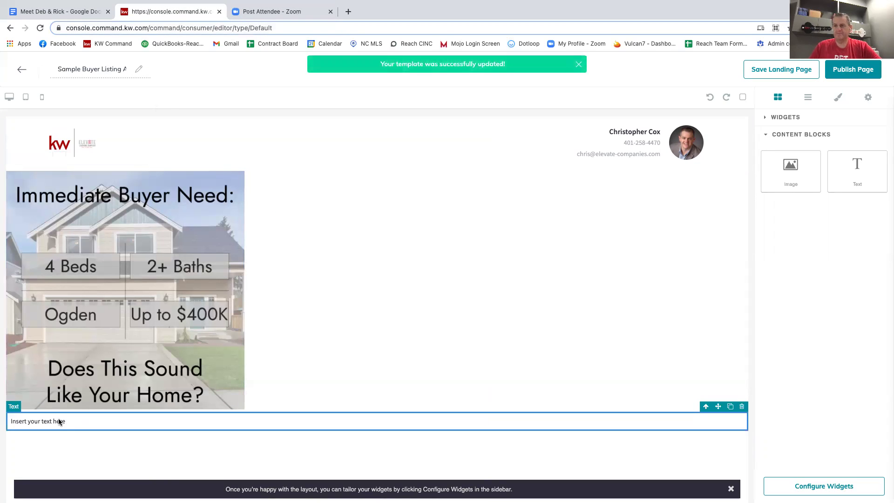
left_click(56, 420)
key("ctrl+v")
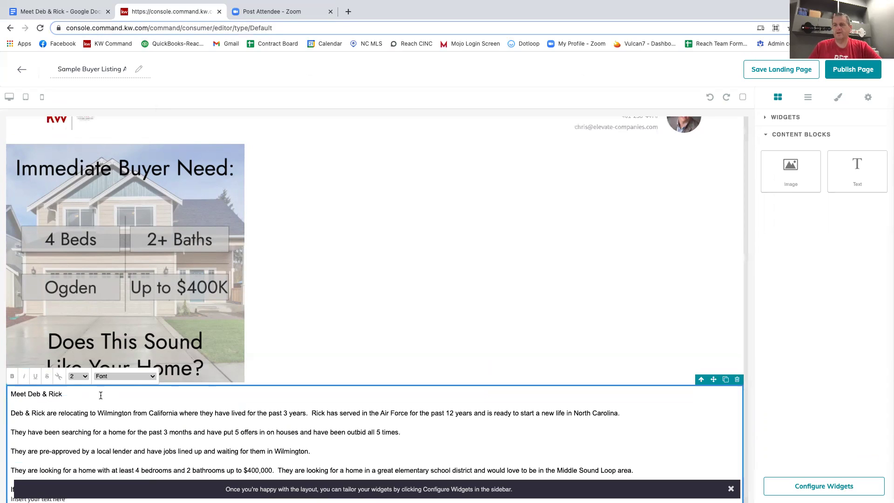
Set the buyer story's heading line to text size 5
scroll(116, 394, "down", 1)
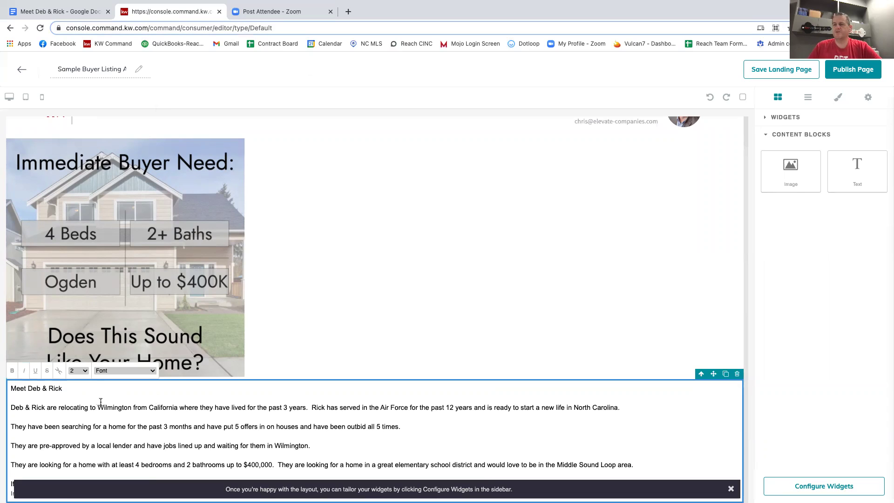
left_click_drag(78, 390, 7, 389)
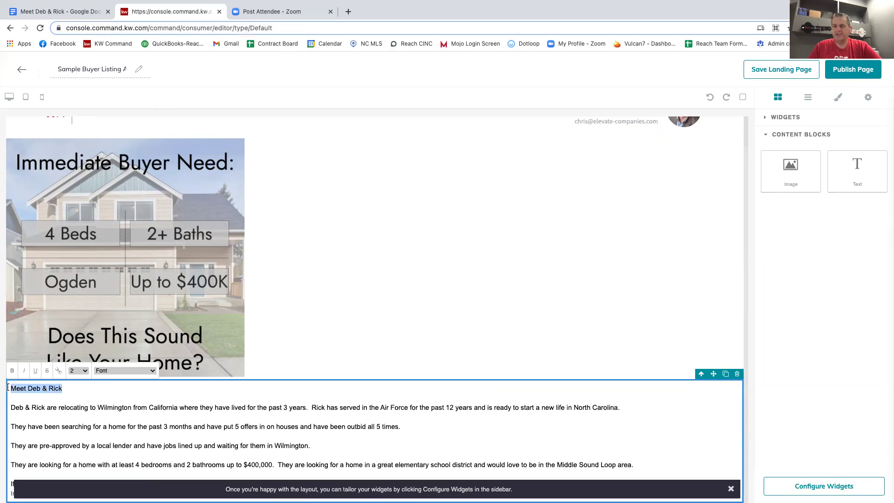
left_click(85, 371)
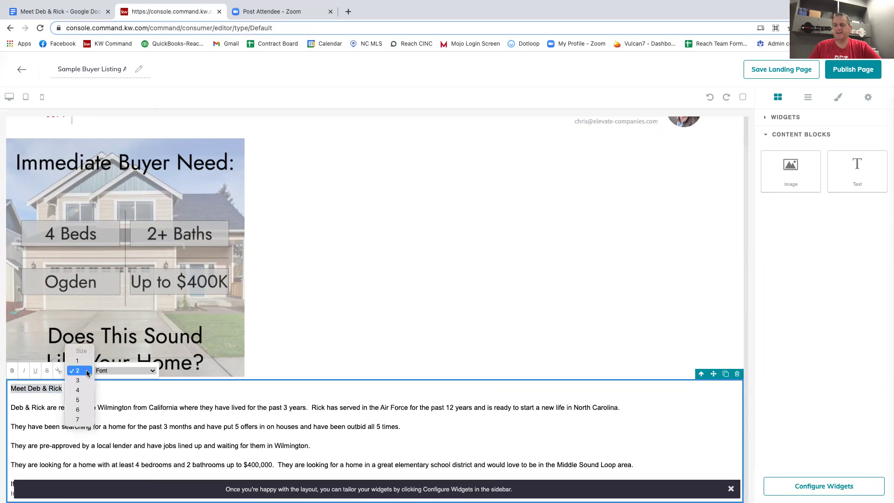
left_click(78, 399)
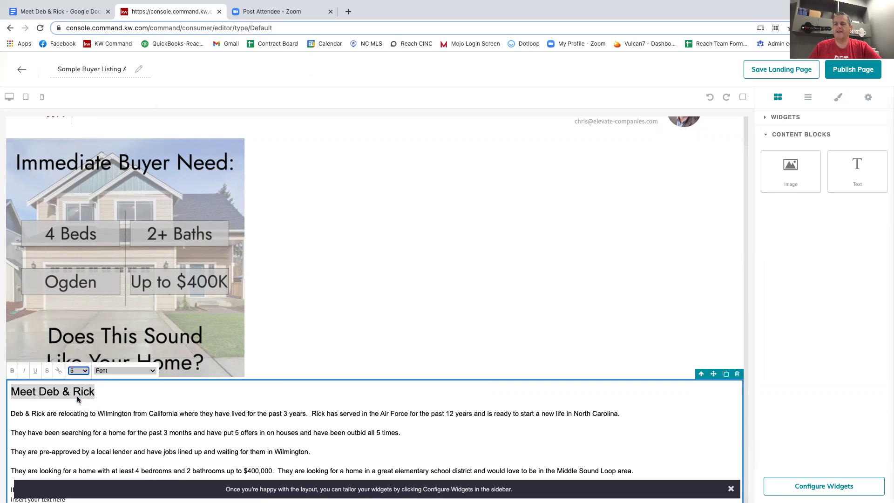
left_click(112, 395)
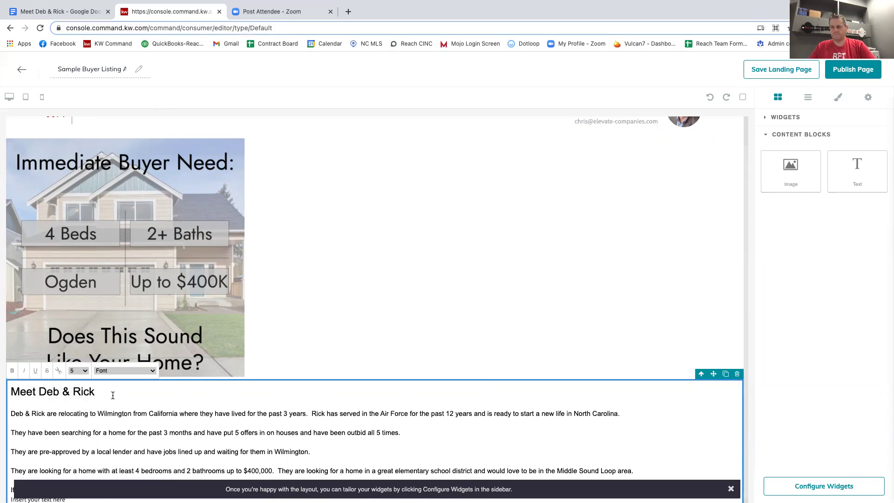
Set the body paragraphs from the relocation paragraph through the "Middle Sound Loop area" paragraph to text size 4
scroll(322, 439, "down", 1)
left_click(643, 468)
left_click_drag(635, 465, 10, 406)
scroll(37, 394, "up", 1)
left_click(85, 373)
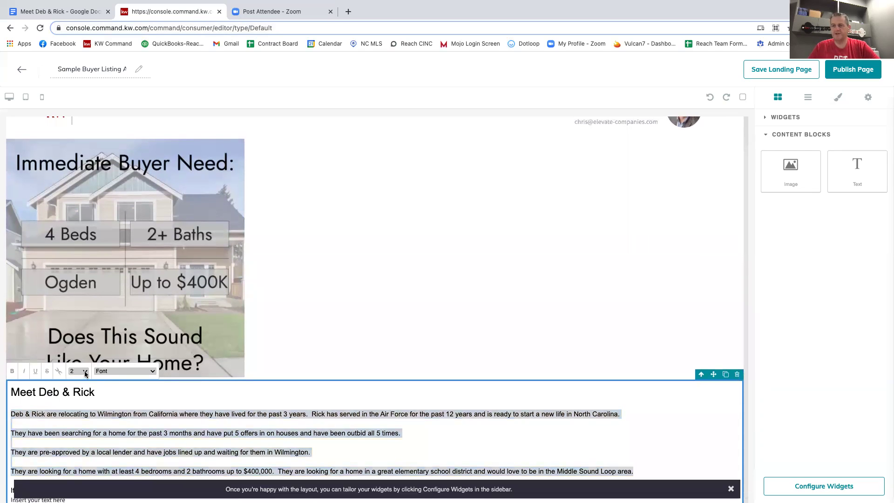
left_click(79, 391)
left_click(159, 399)
scroll(444, 455, "down", 2)
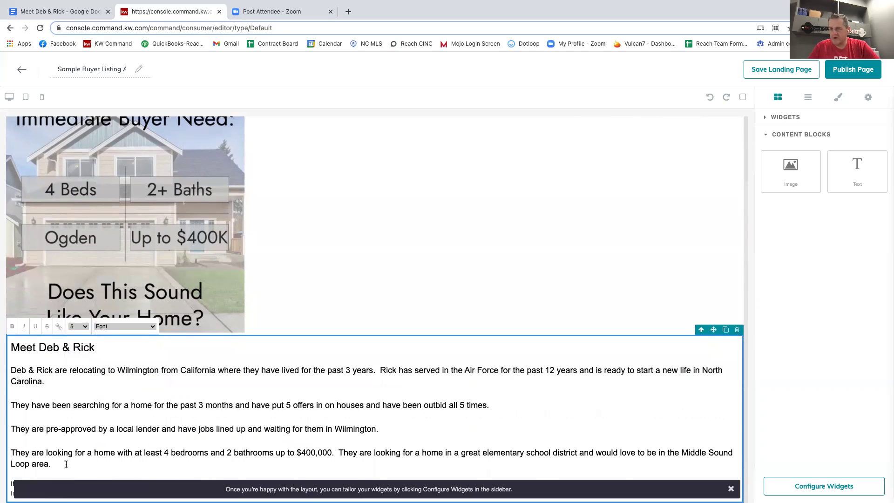
Change all text in the buyer story block to the Roboto font at size 5
key("super+a")
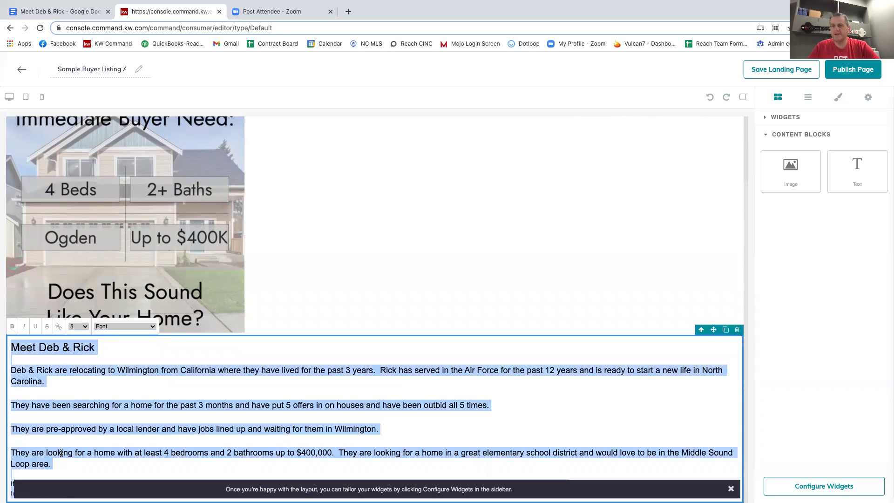
left_click(127, 326)
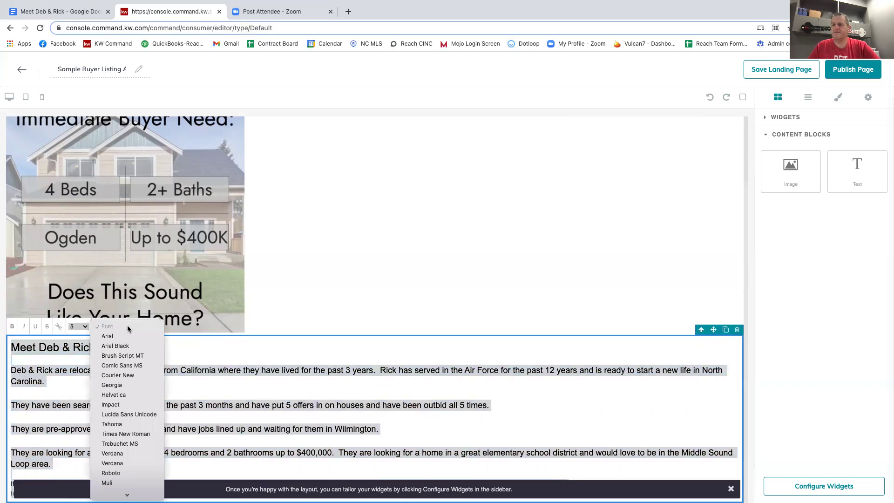
left_click(119, 473)
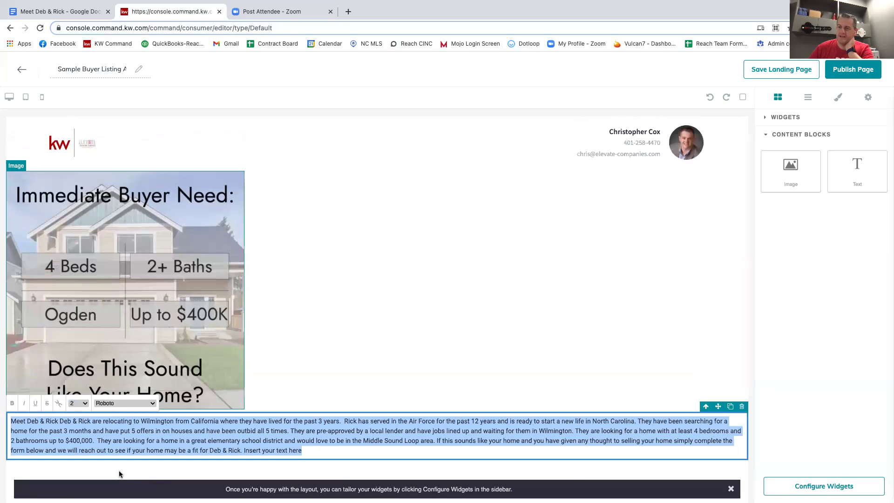
left_click(77, 403)
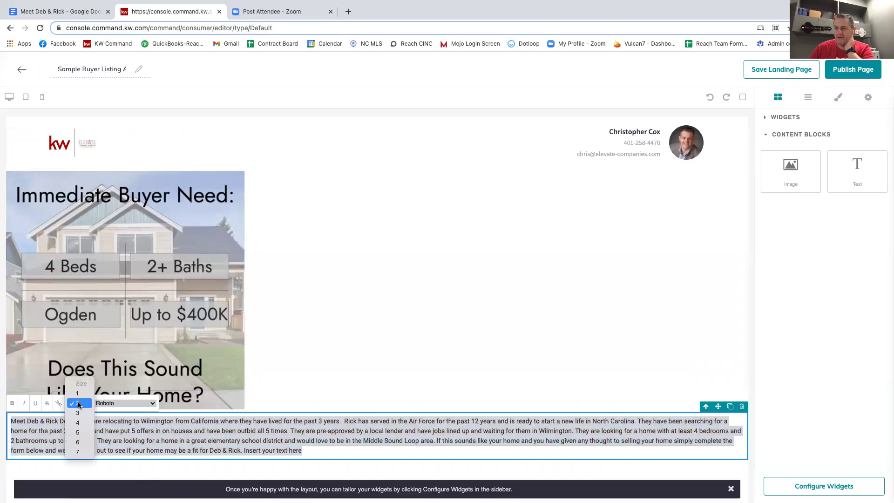
left_click(78, 433)
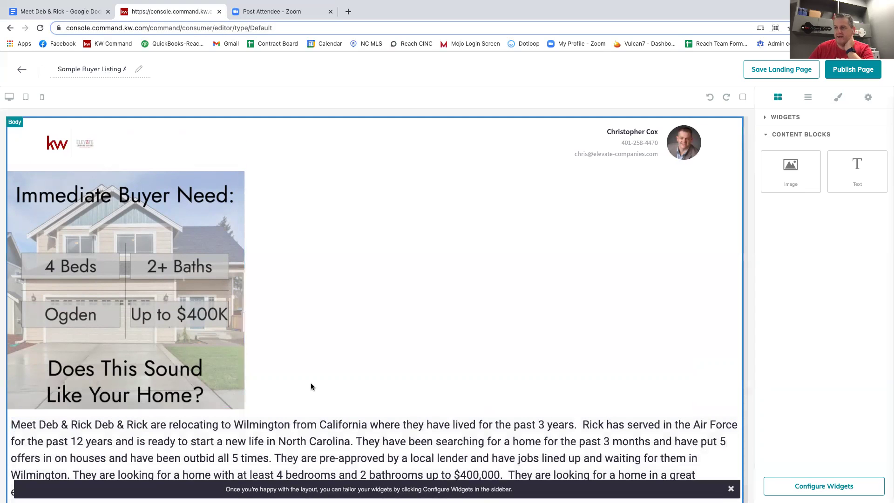
Put the buyer story's heading on its own line directly above the body text, without a blank line between them
left_click(65, 424)
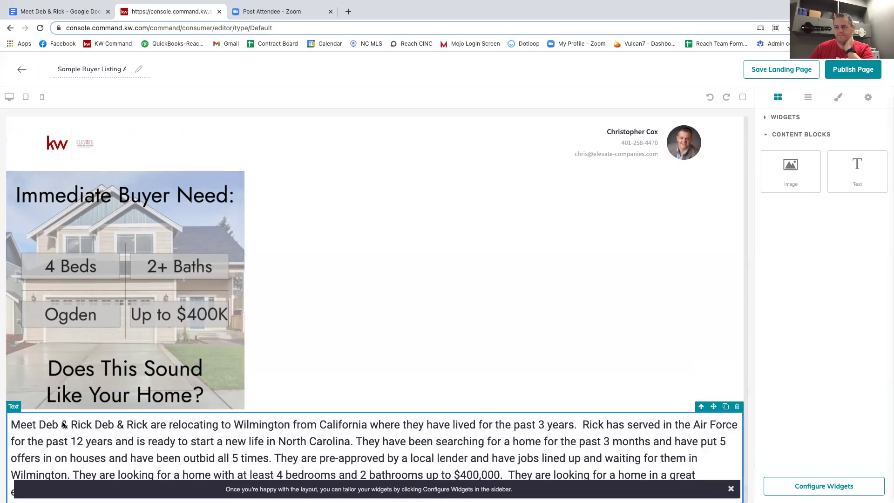
left_click(94, 425)
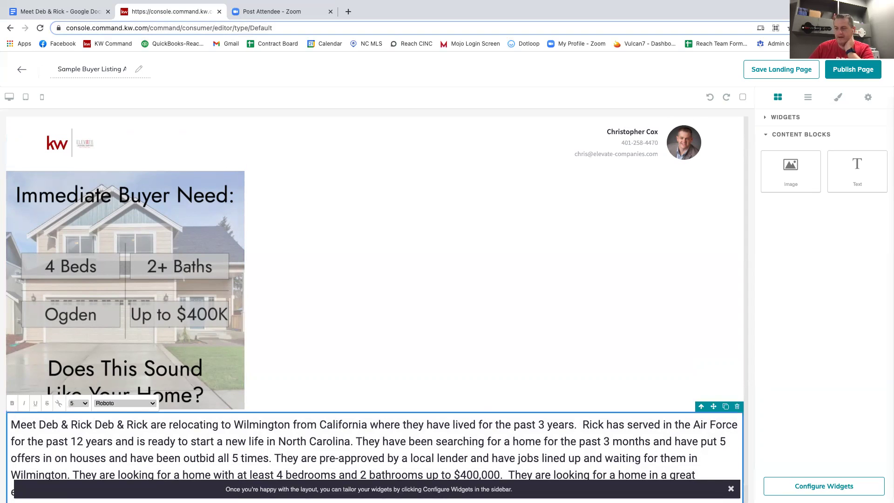
key("Return")
key("Return")
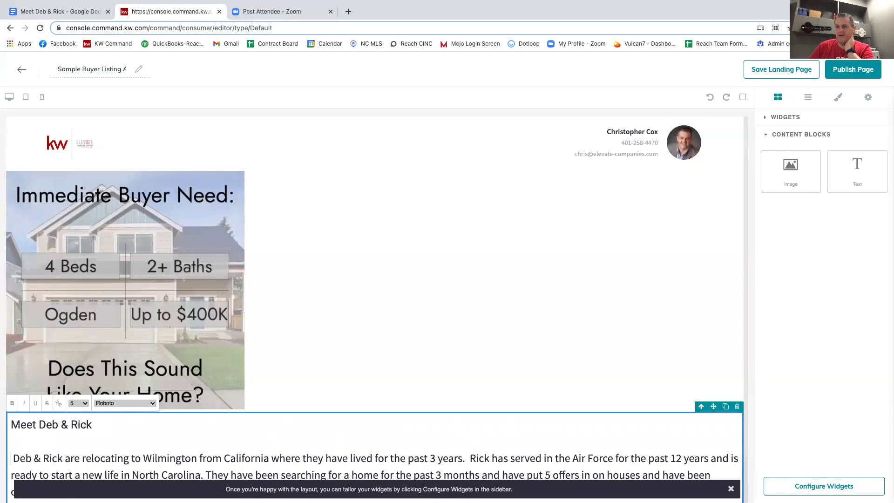
key("BackSpace")
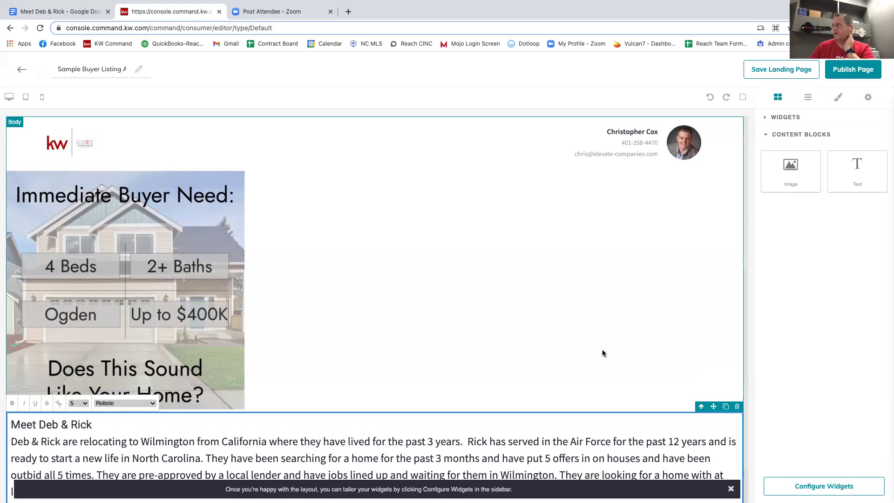
scroll(562, 313, "down", 1)
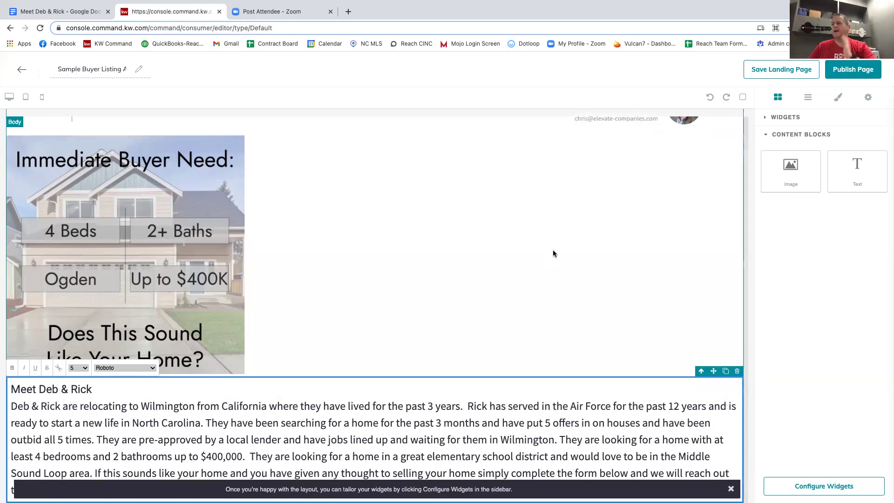
scroll(648, 235, "up", 1)
scroll(443, 224, "down", 1)
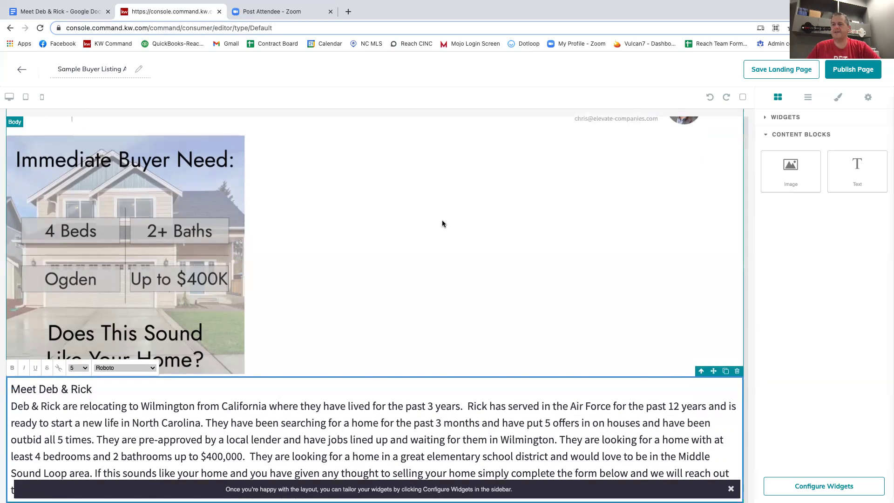
Add a Lead Form widget directly below the buyer story text block
left_click(786, 118)
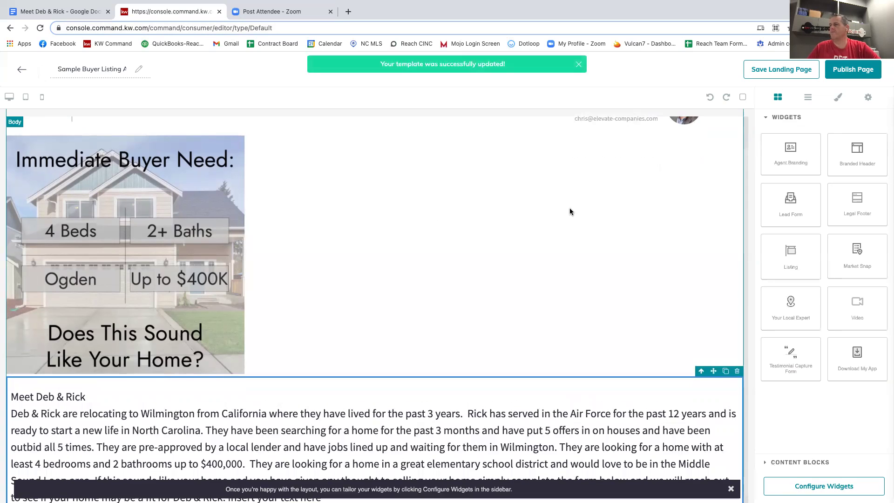
scroll(572, 209, "down", 1)
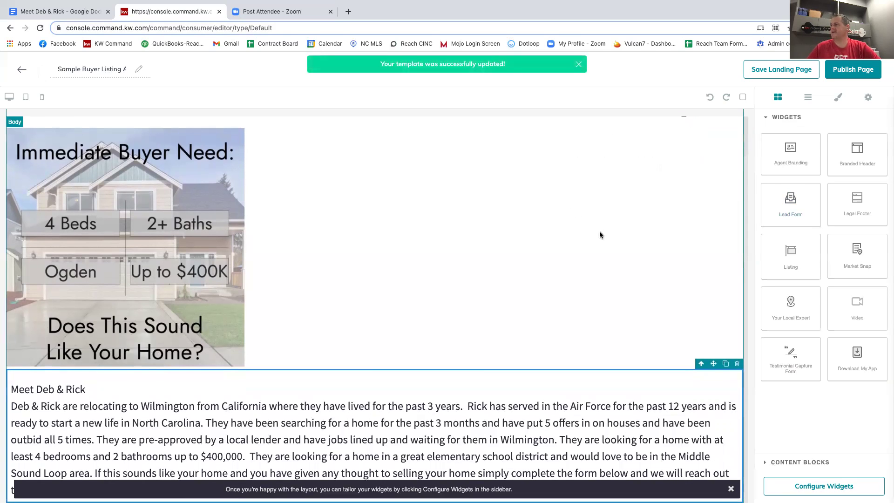
left_click_drag(787, 205, 574, 408)
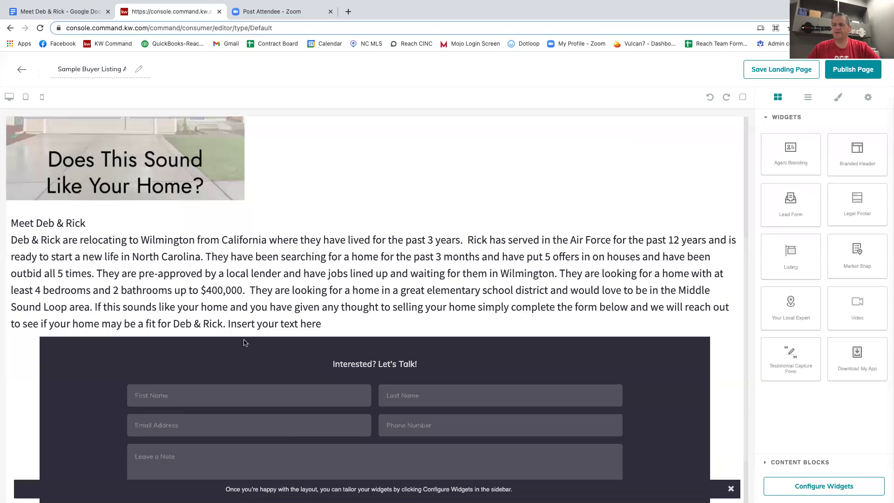
Delete the leftover placeholder "Insert your text here" from the end of the buyer story
left_click(320, 327)
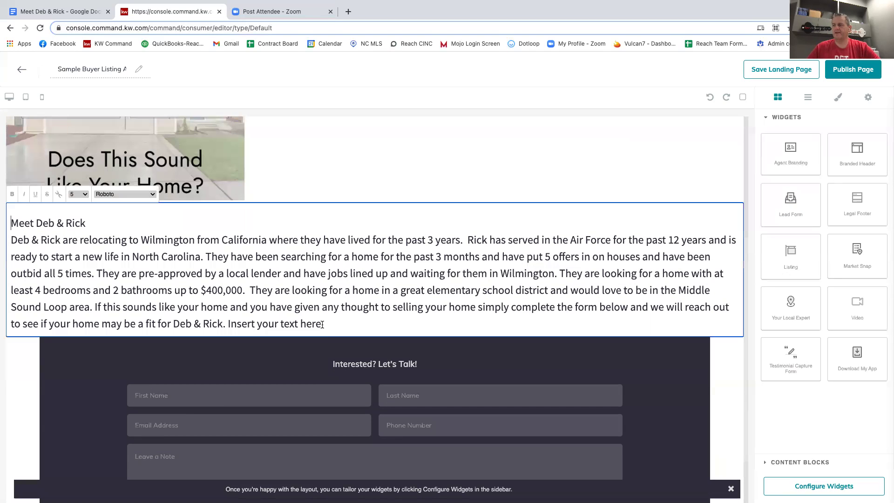
key("BackSpace")
key("BackSpace")
key("BackSpace")
key("BackSpace")
key("BackSpace")
key("BackSpace")
key("BackSpace")
key("BackSpace")
key("BackSpace")
key("BackSpace")
key("BackSpace")
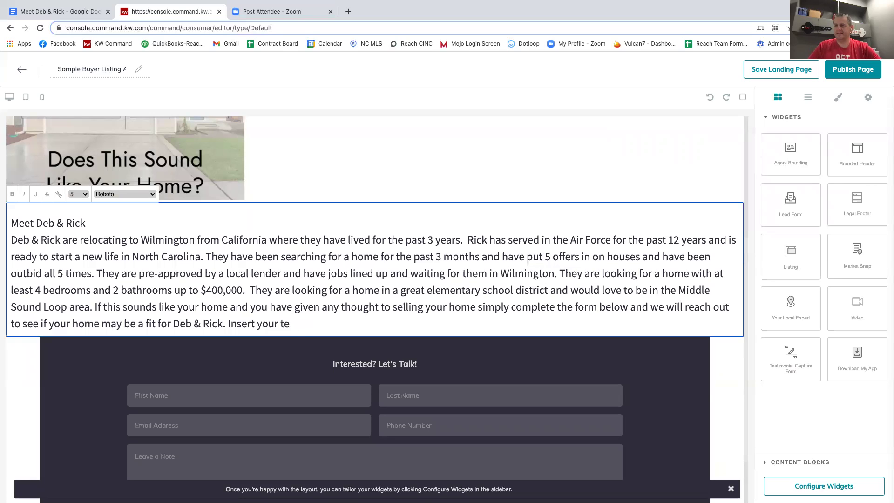
key("BackSpace")
key("BackSpace")
key("BackSpace")
key("BackSpace")
key("BackSpace")
key("BackSpace")
key("BackSpace")
key("BackSpace")
key("BackSpace")
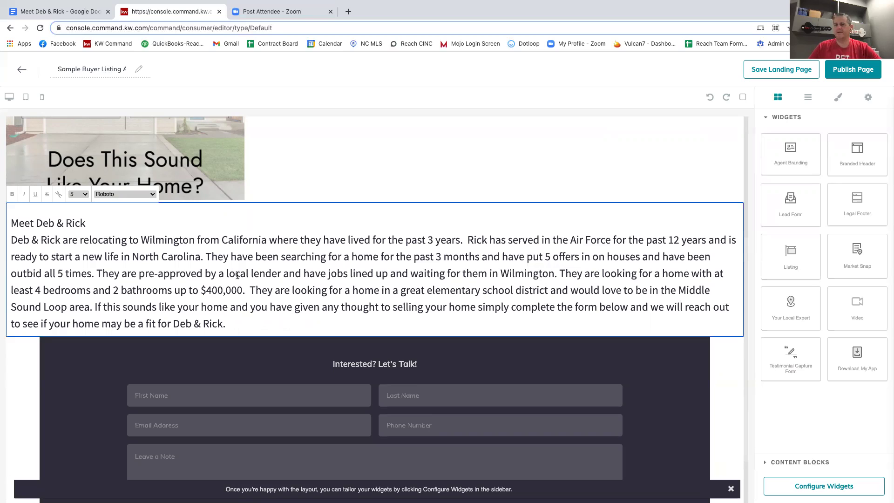
Break the buyer story into new lines after "outbid all 5 times.", "$400,000." and "Middle Sound Loop area.", and select the lines following the first break
double_click(99, 273)
left_click(98, 273)
key("Return")
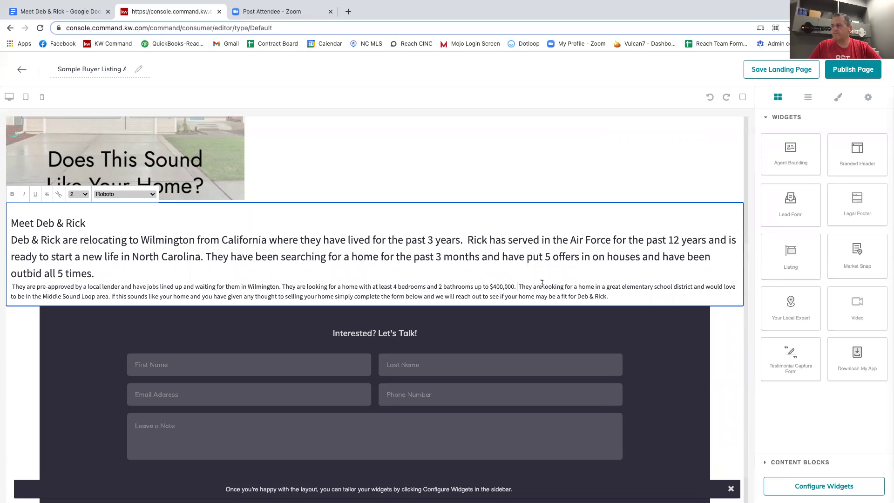
key("Return")
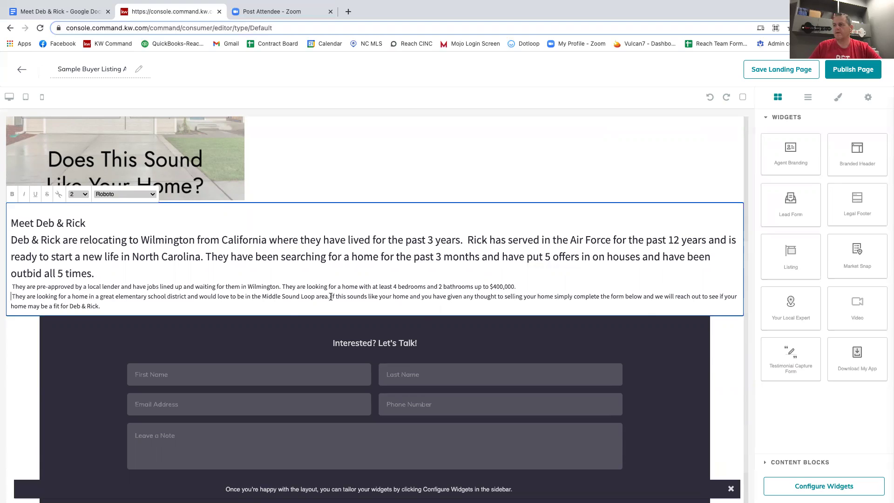
key("Return")
left_click_drag(531, 308, 92, 279)
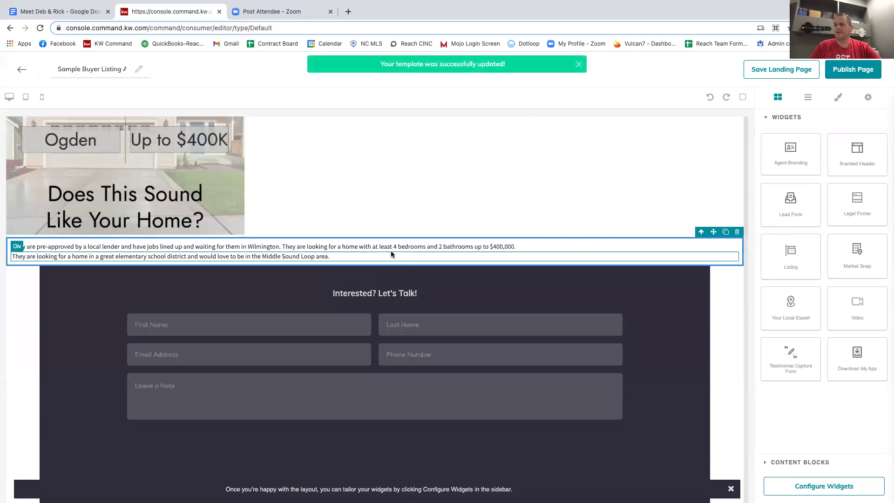
scroll(373, 249, "up", 4)
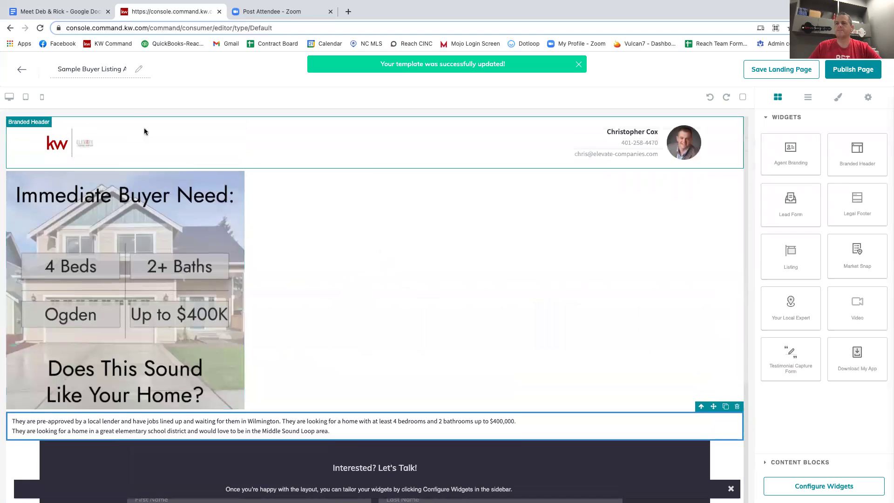
Replace the remaining text in the buyer story block with the full story from the Google Docs document
scroll(404, 331, "down", 2)
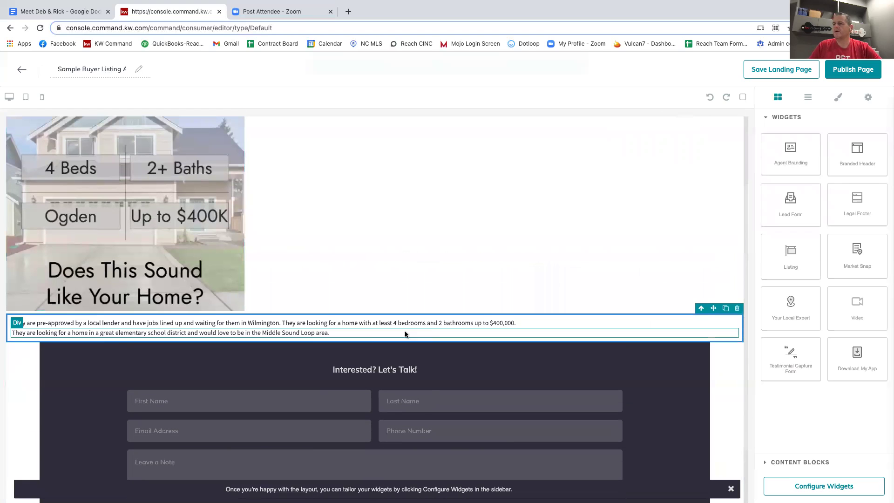
triple_click(341, 335)
left_click_drag(341, 335, 167, 319)
key("BackSpace")
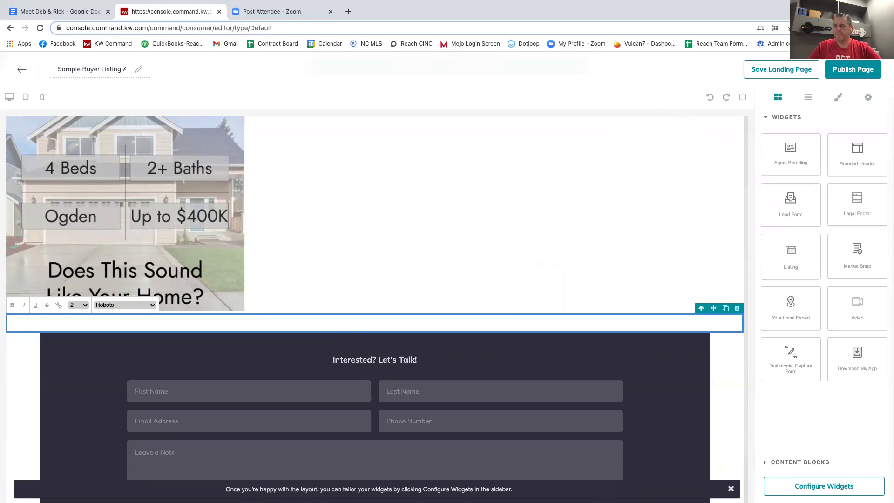
left_click(50, 12)
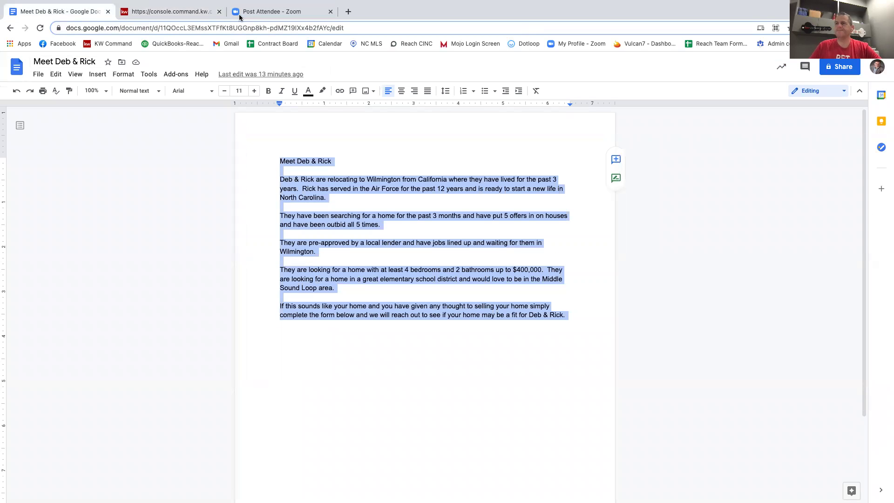
left_click(188, 10)
type("Meet Deb & Rick  Deb & Rick are relocating to Wilmington from California where they have lived for the past 3 years.  Rick has served in the Air Force for the past 12 years and is ready to start a new life in North Carolina.  They have been searching for a home for the past 3 months and have put 5 offers in on houses and have been outbid all 5 times.  They are pre-approved by a local lender and have jobs lined up and waiting for them in Wilmington.  They are looking for a home with at least 4 bedrooms and 2 bathrooms up to $400,000.  They are looking for a home in a great elementary school district and would love to be in the Middle Sound Loop area.  If this sounds like your home and you have given any thought to selling your home simply complete the form below and we will reach out to see if your home may be a fit for Deb & Rick.")
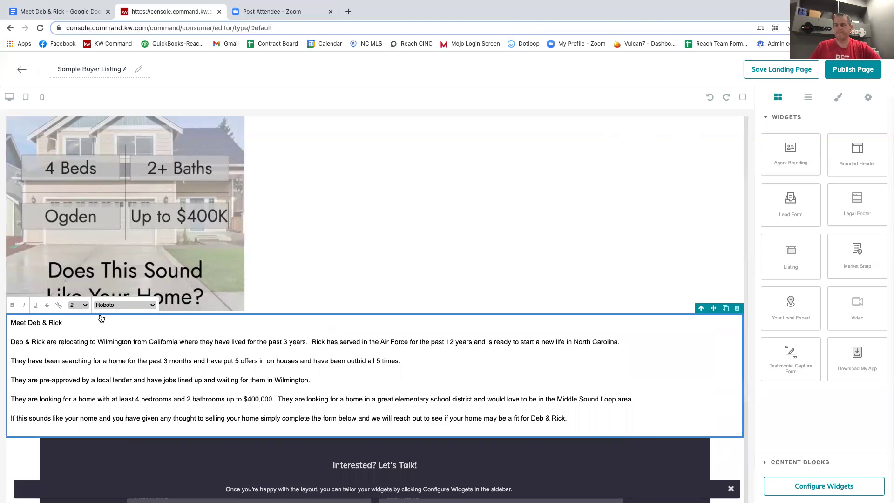
Format the entire buyer story in Roboto at font size 5
key("ctrl+a")
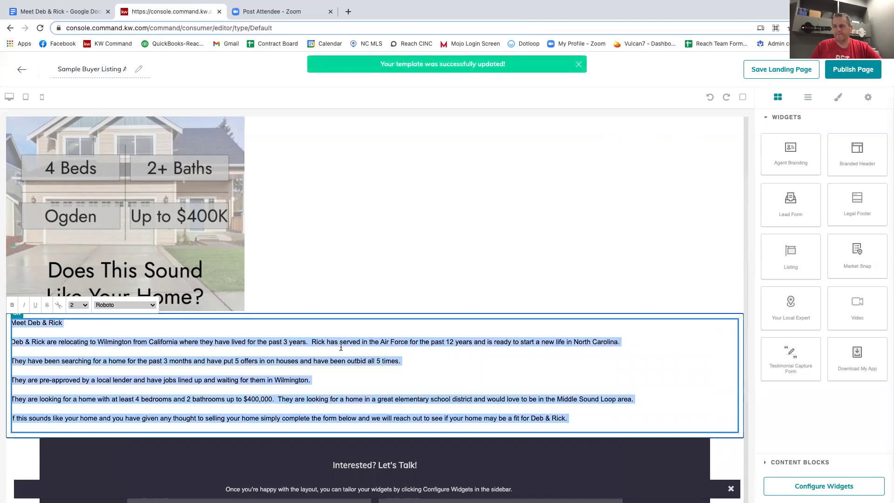
left_click(124, 305)
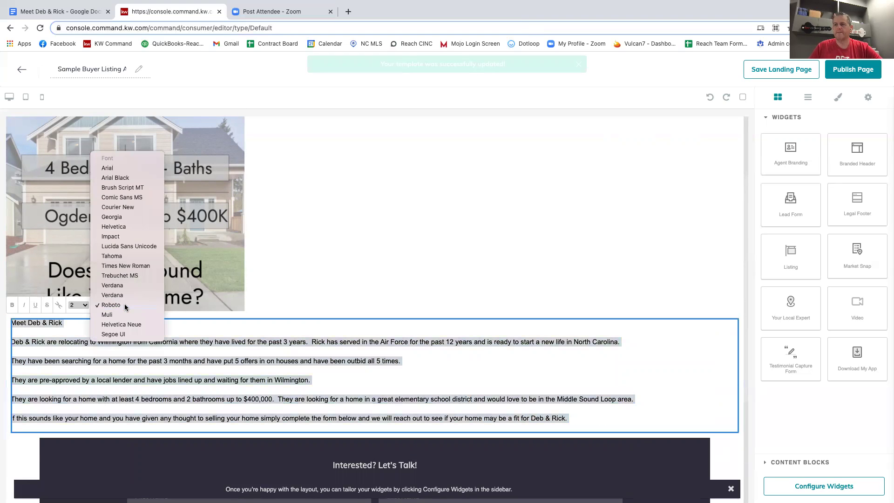
left_click(125, 304)
left_click(78, 305)
left_click(78, 334)
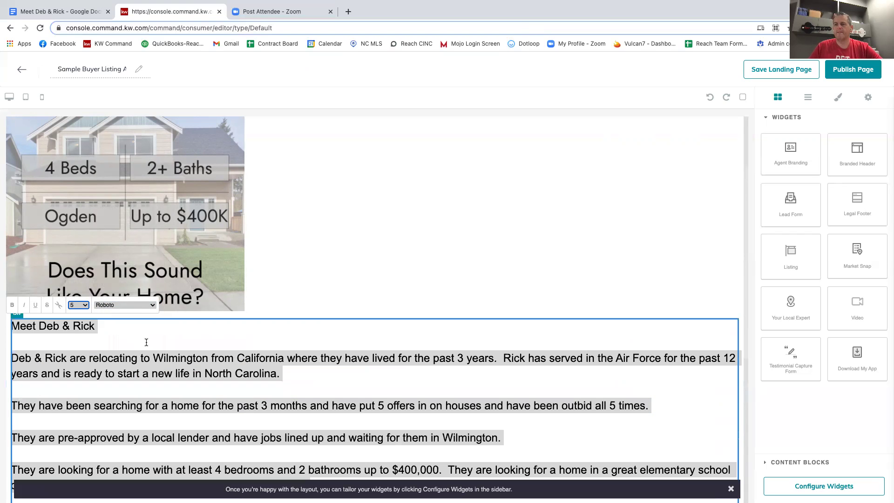
scroll(292, 384, "down", 3)
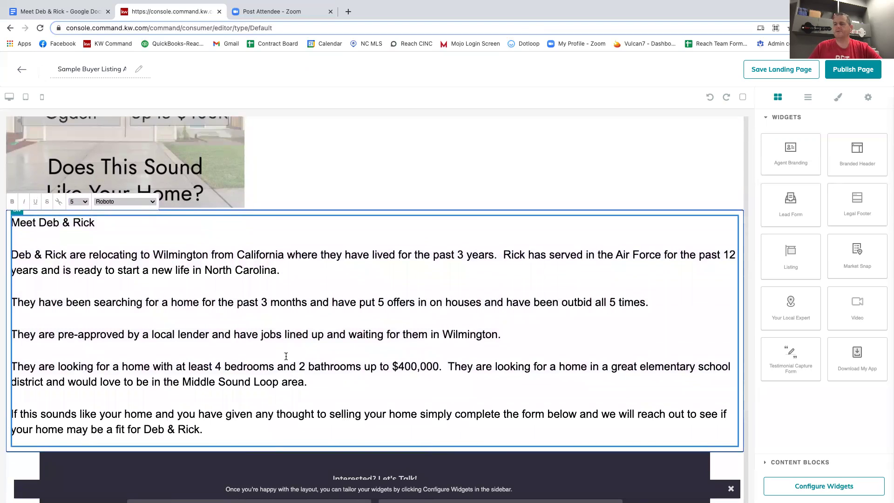
scroll(286, 356, "down", 3)
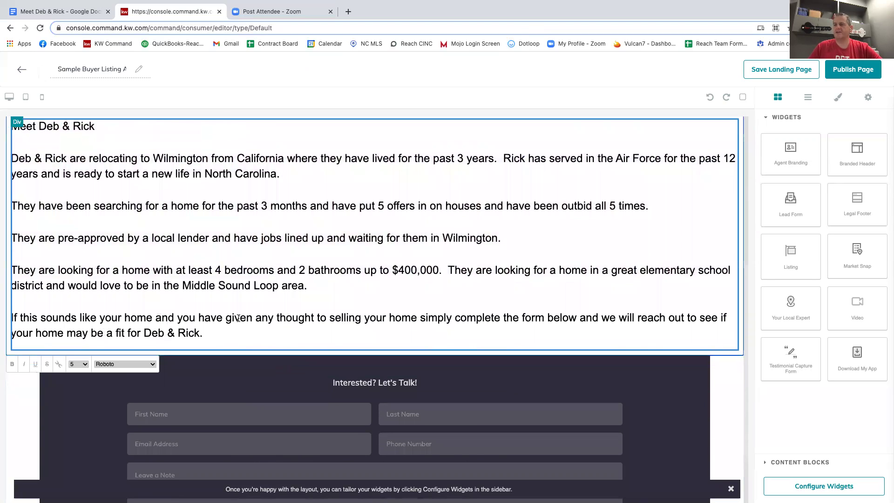
Change the Lead Form's header text to "Does This Sound Like Your Home?" and apply the configuration
scroll(469, 327, "down", 1)
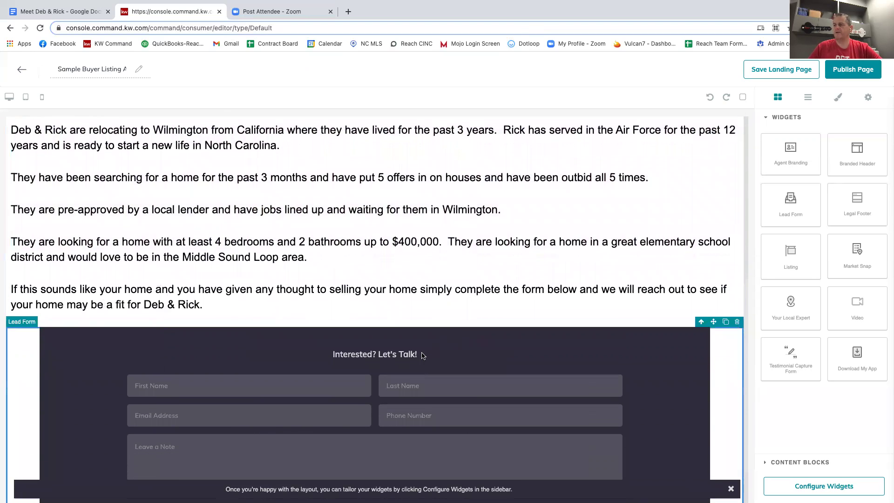
left_click(820, 486)
left_click_drag(838, 138, 771, 139)
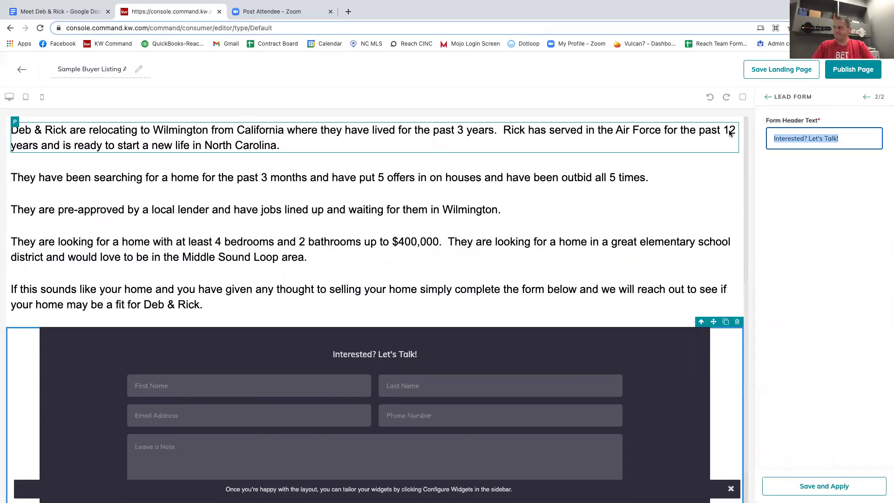
type("Intere")
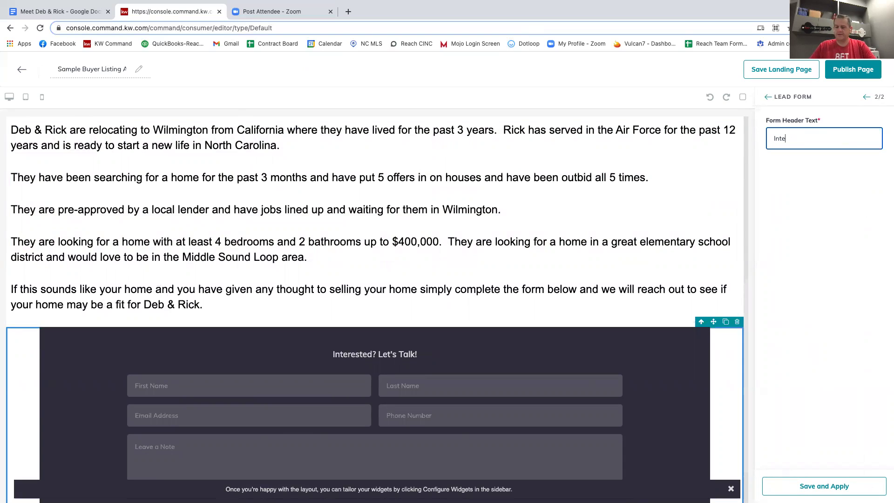
key("BackSpace")
key("BackSpace")
key("BackSpace")
type("Does This Sound Like Your")
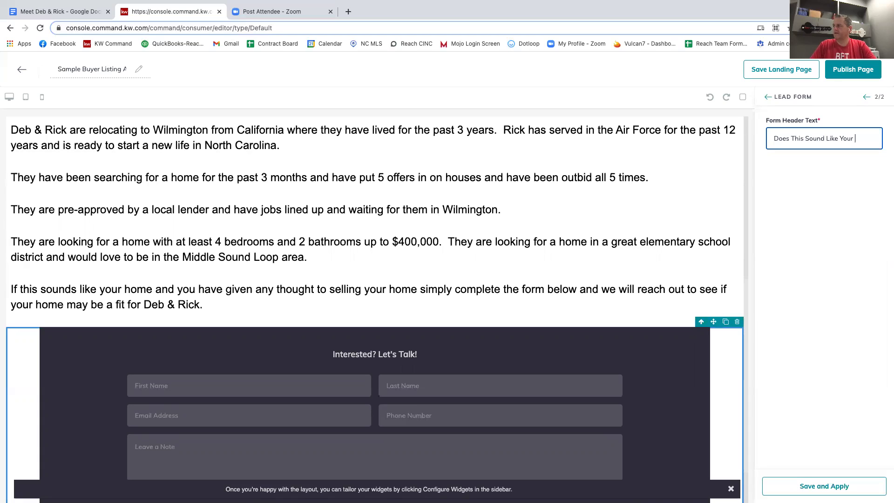
type("?")
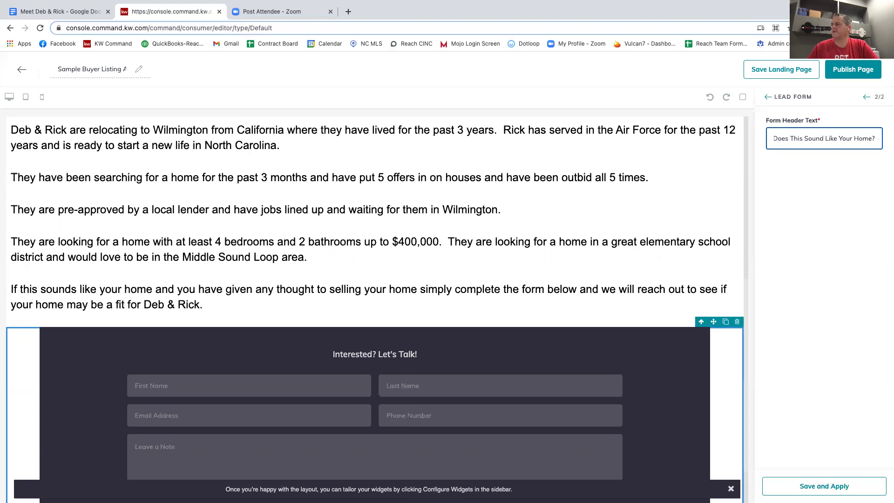
left_click(830, 480)
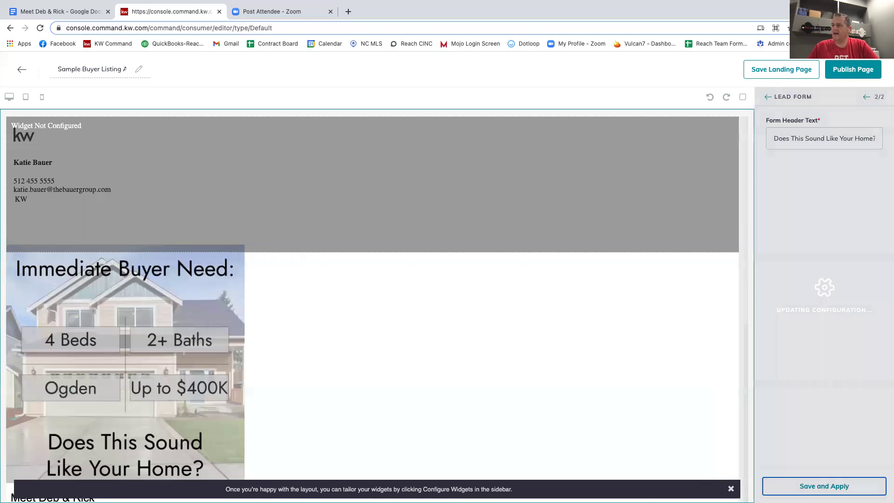
scroll(419, 335, "down", 1)
scroll(407, 346, "down", 6)
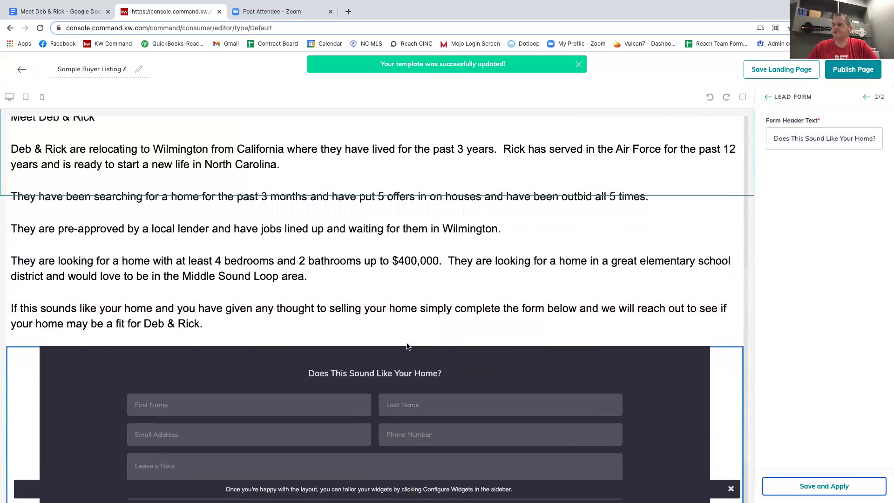
Publish the finished page as a landing page visible to others
scroll(454, 358, "up", 7)
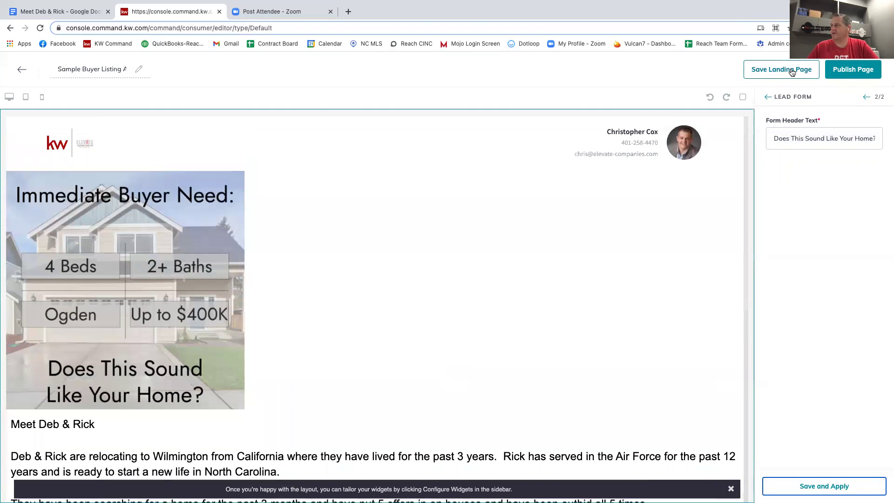
left_click(846, 69)
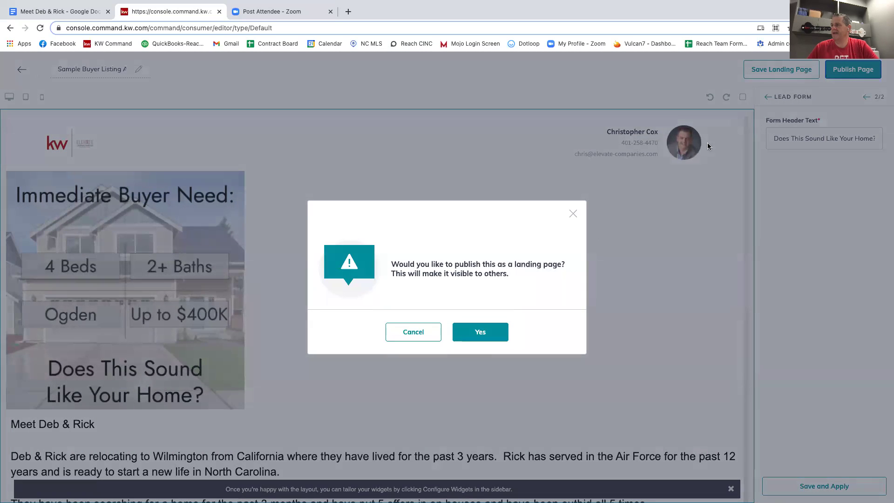
left_click(474, 333)
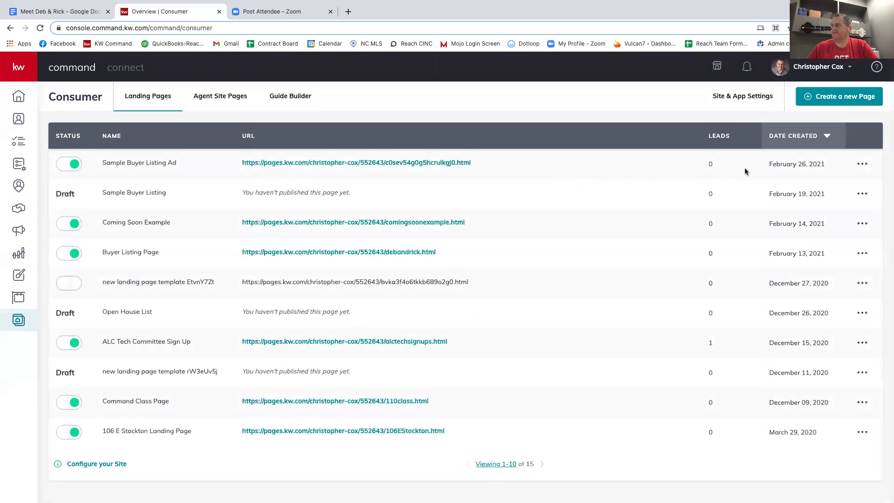
Customize the Sample Buyer Listing Ad page's URL so it ends with the buyers' first names joined by "and", followed by 2
left_click(863, 164)
left_click(823, 207)
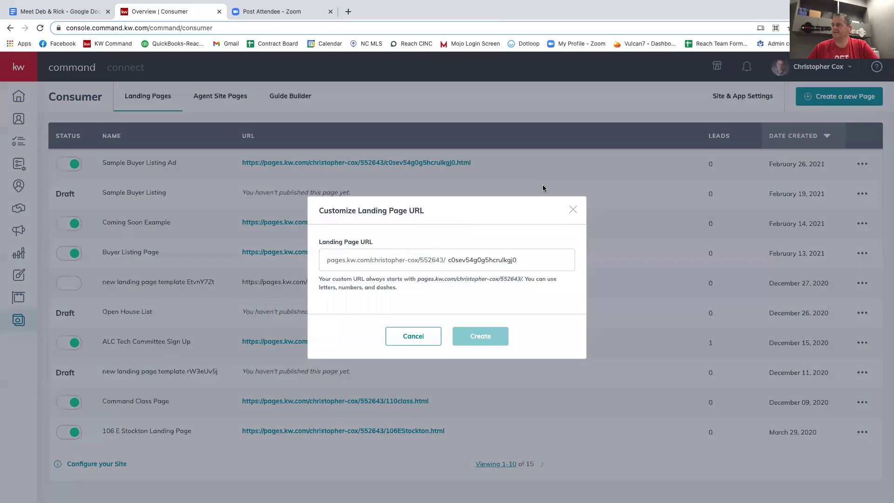
double_click(473, 261)
type("de")
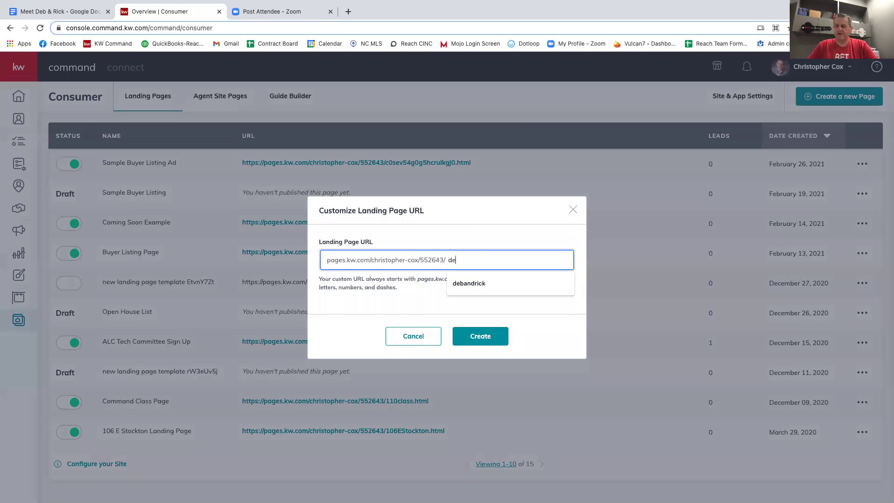
type("band")
left_click(473, 289)
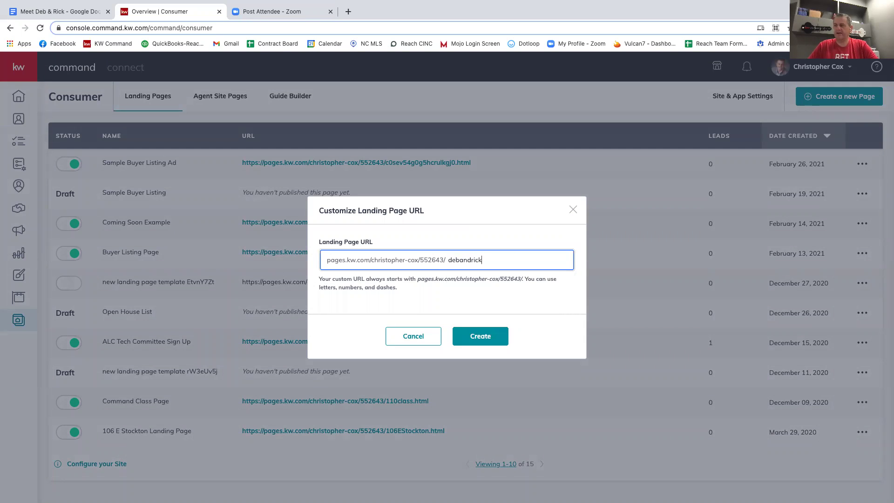
left_click(479, 337)
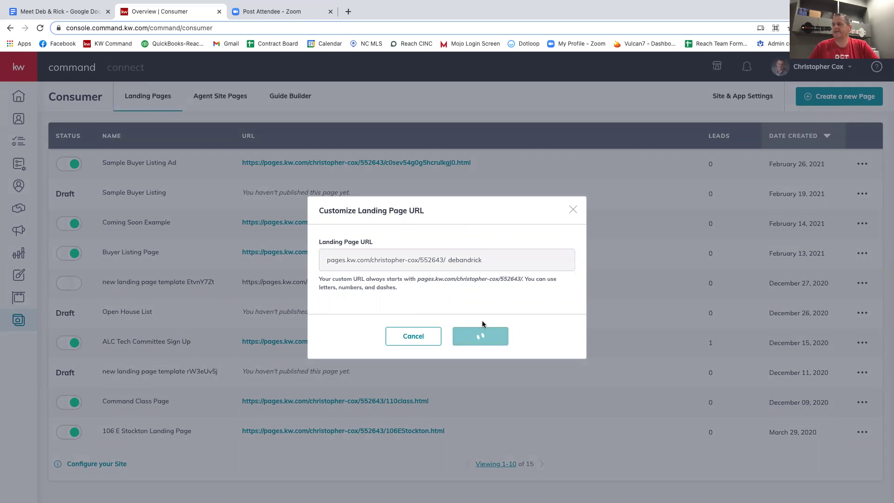
type("2")
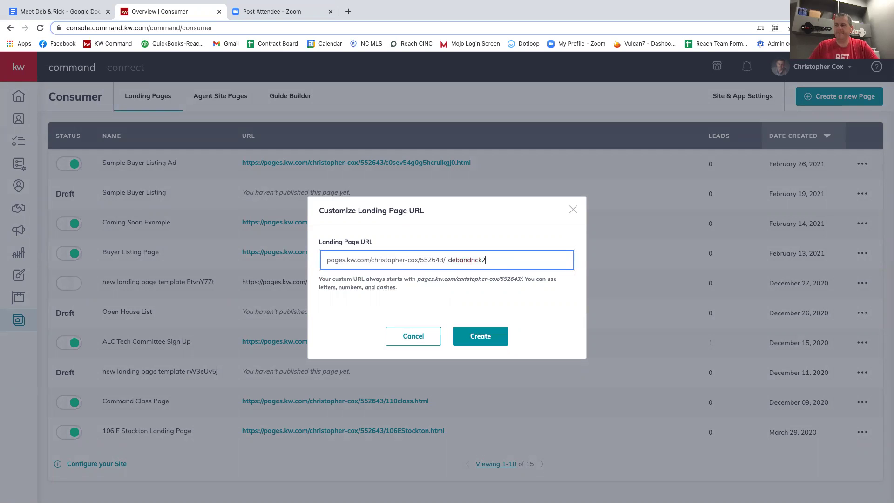
left_click(477, 345)
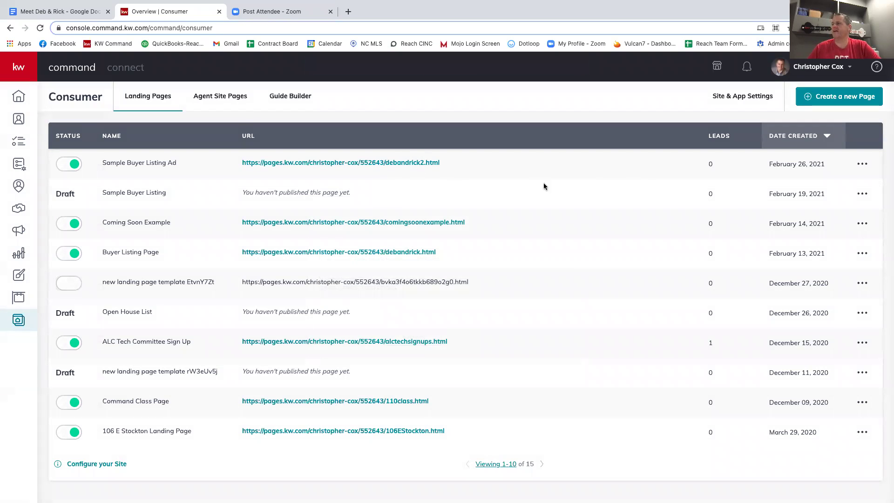
Open the published Sample Buyer Listing Ad page, review it down to the lead form and its web address, and close it
left_click(375, 163)
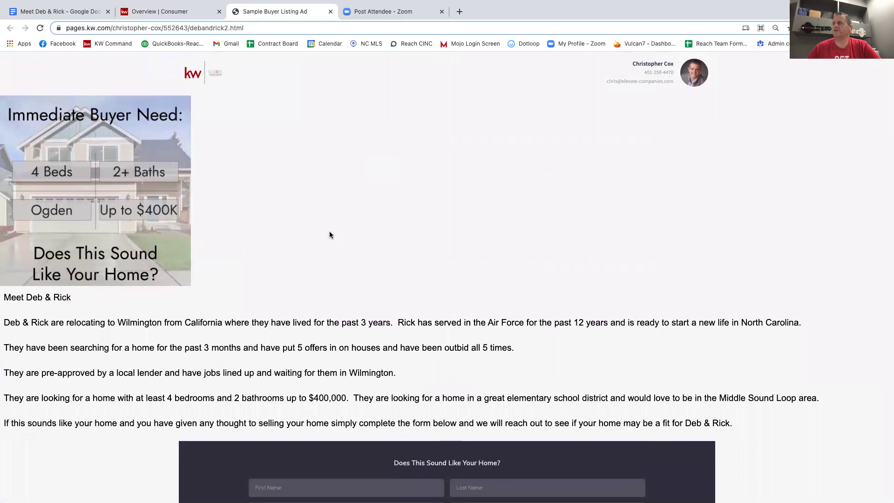
scroll(330, 234, "down", 4)
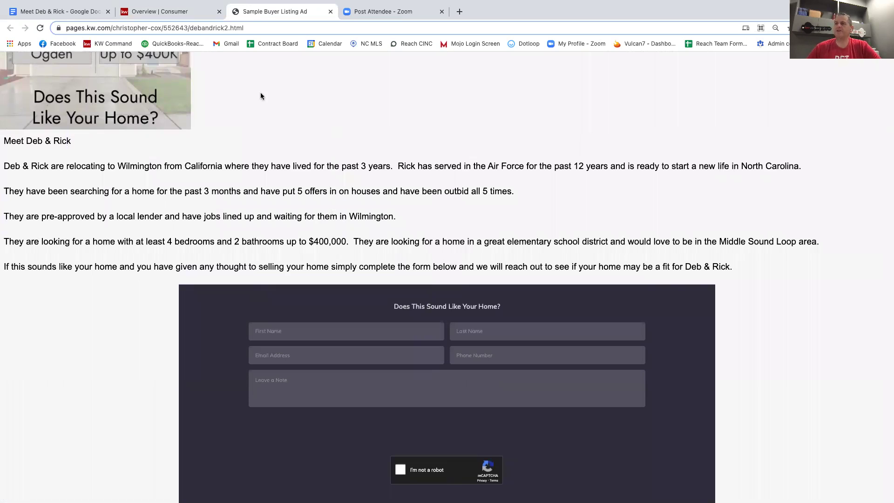
left_click(66, 29)
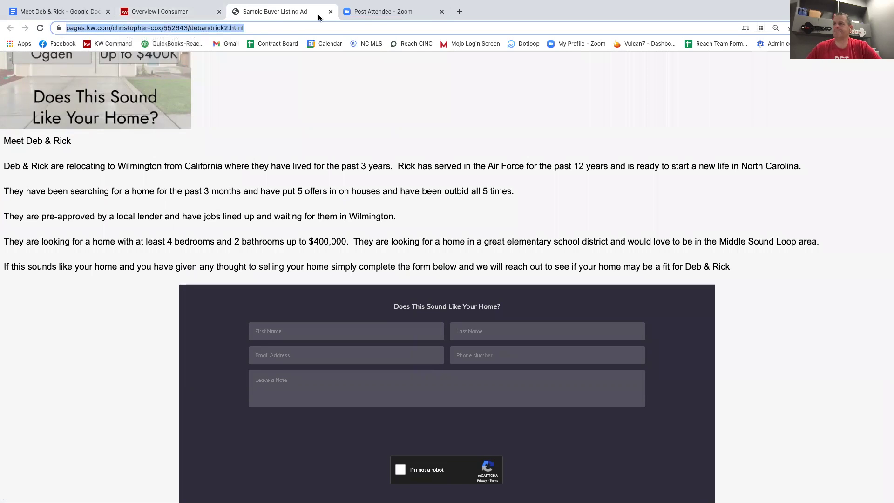
left_click(306, 60)
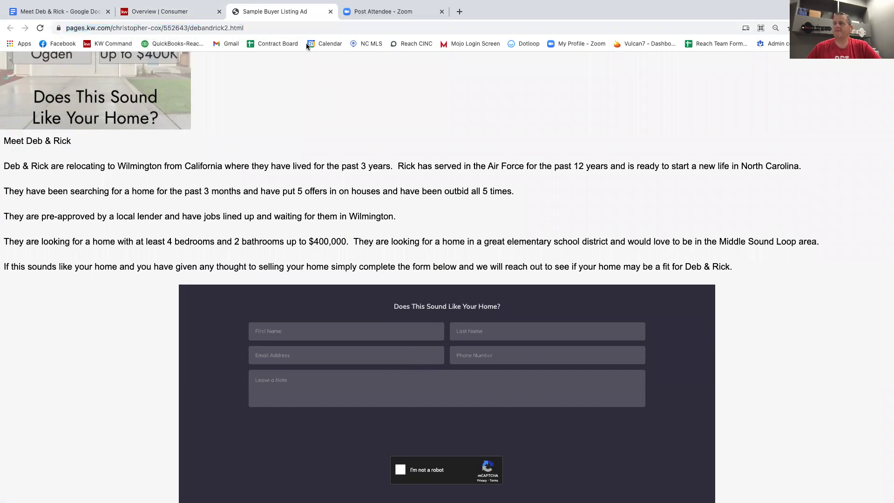
left_click(331, 12)
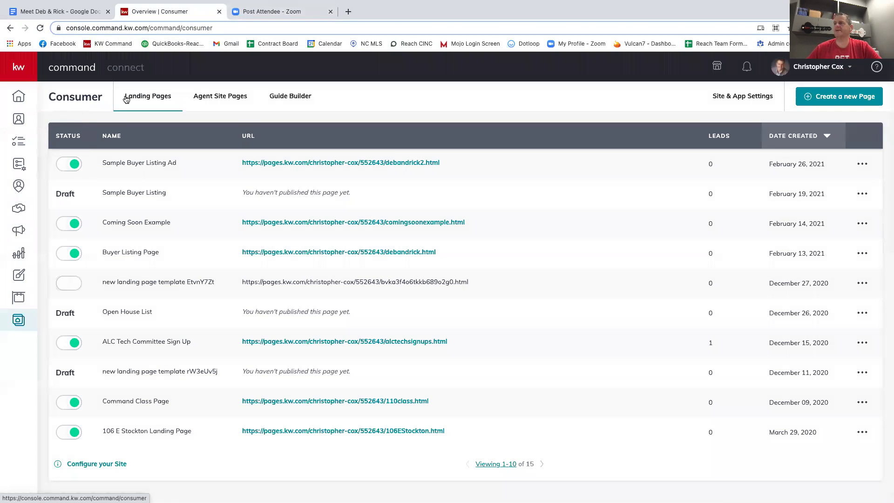
Start a new paid Social Ad campaign named with the buyers' first names followed by "Buyer Listing Ad"
left_click(14, 231)
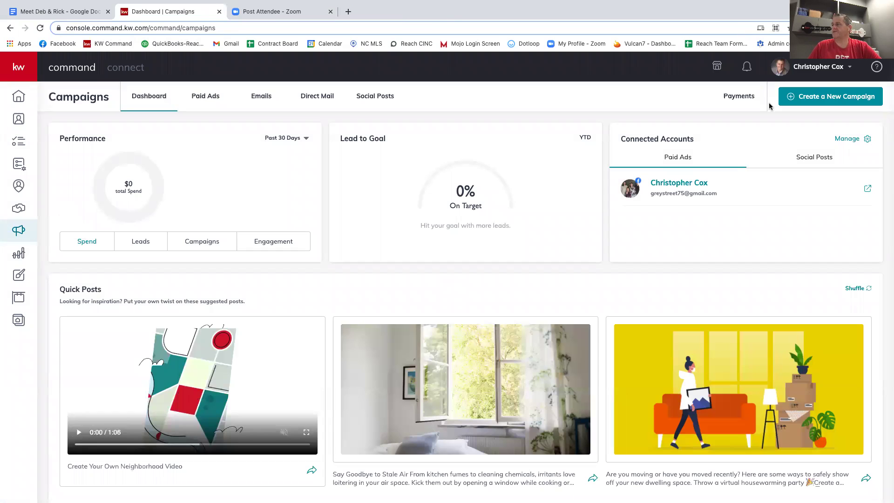
left_click(822, 98)
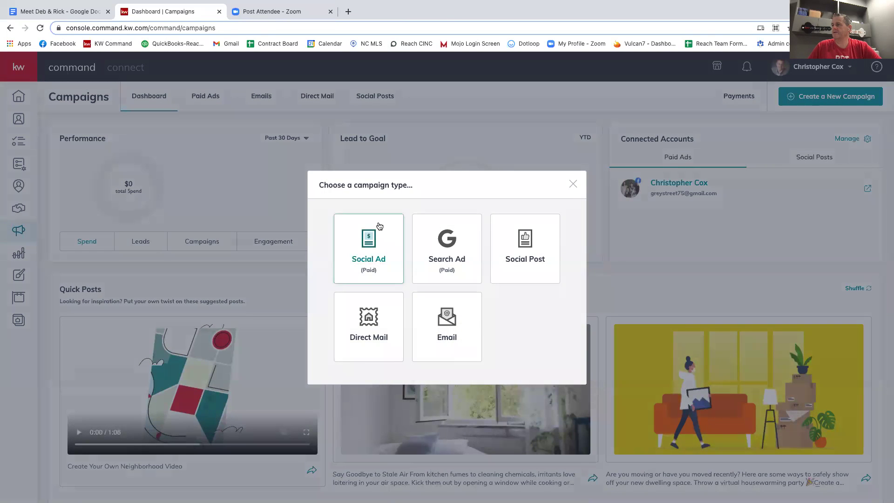
left_click(368, 240)
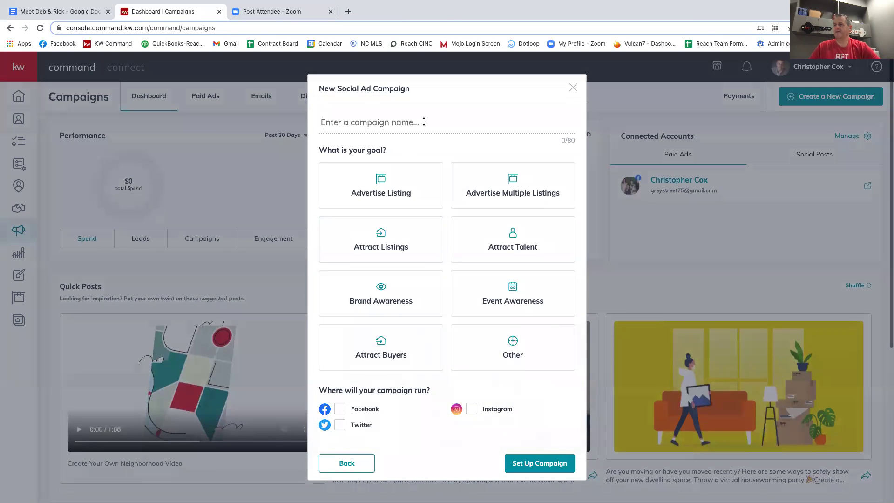
left_click(424, 122)
type("Deb &")
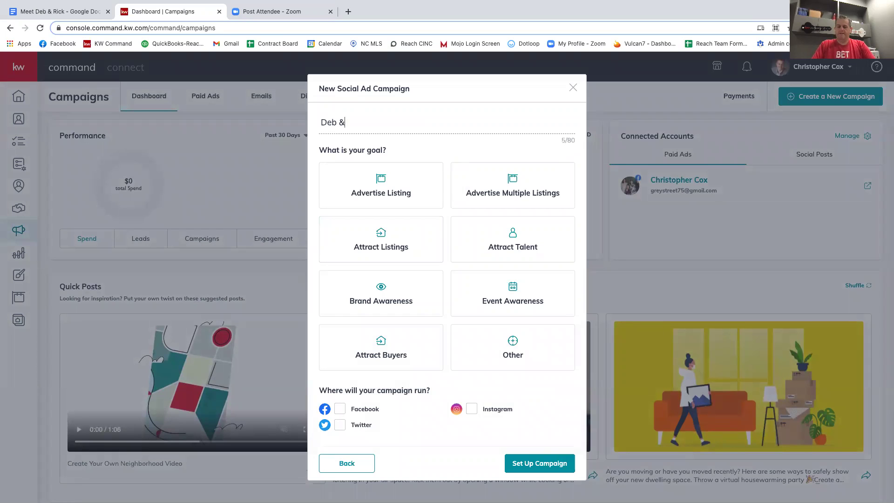
type(" Rick Buyer Listing Ad")
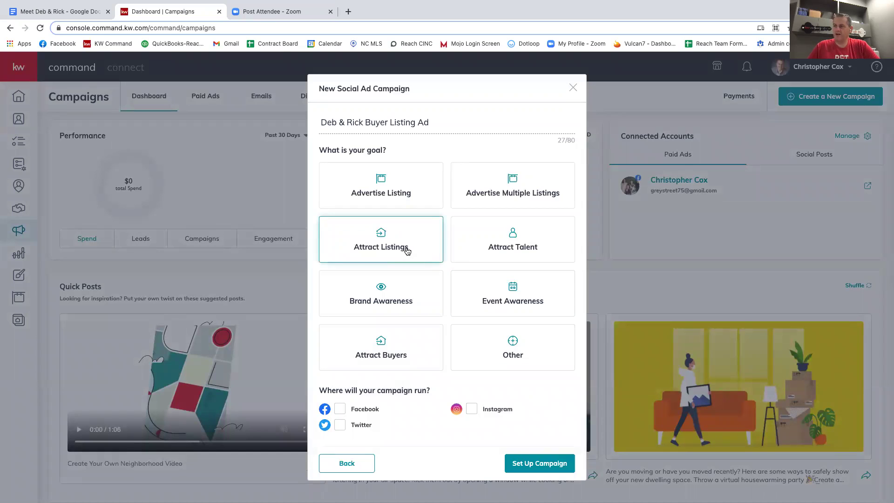
Set the campaign goal to Attract Listings, run it on Facebook, and open the campaign setup without the guided tour
left_click(390, 256)
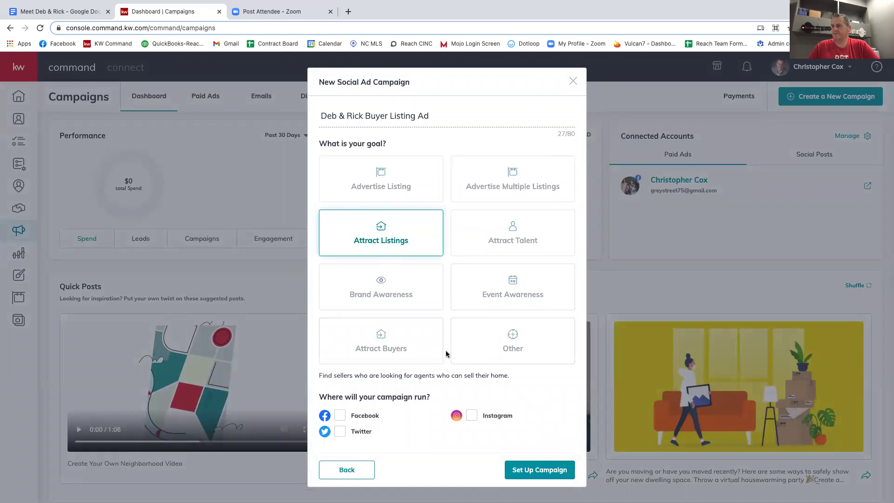
left_click(340, 416)
scroll(385, 426, "down", 1)
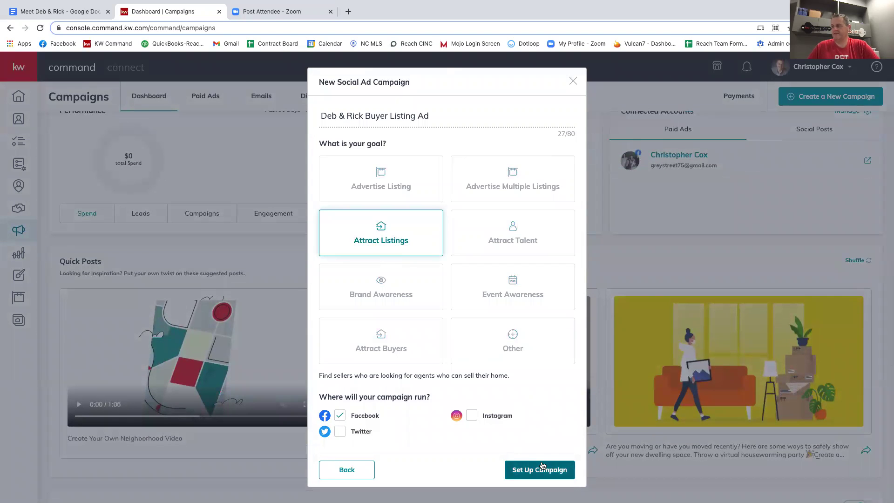
left_click(541, 470)
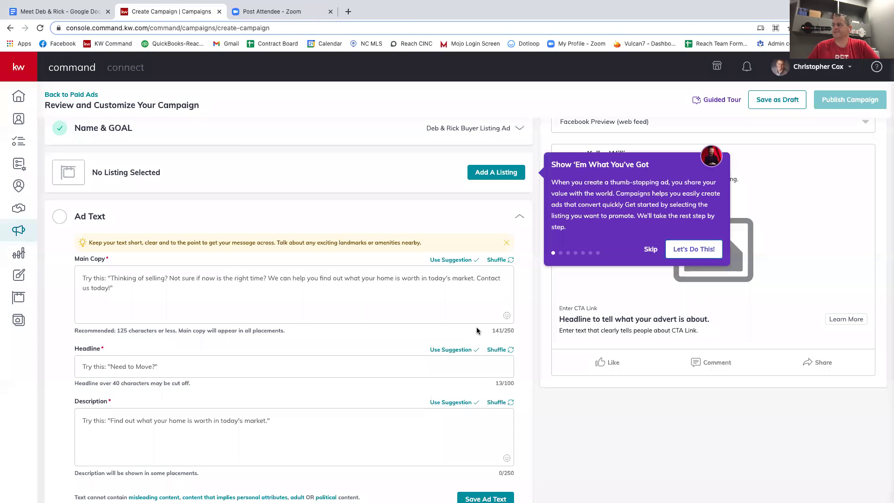
left_click(649, 249)
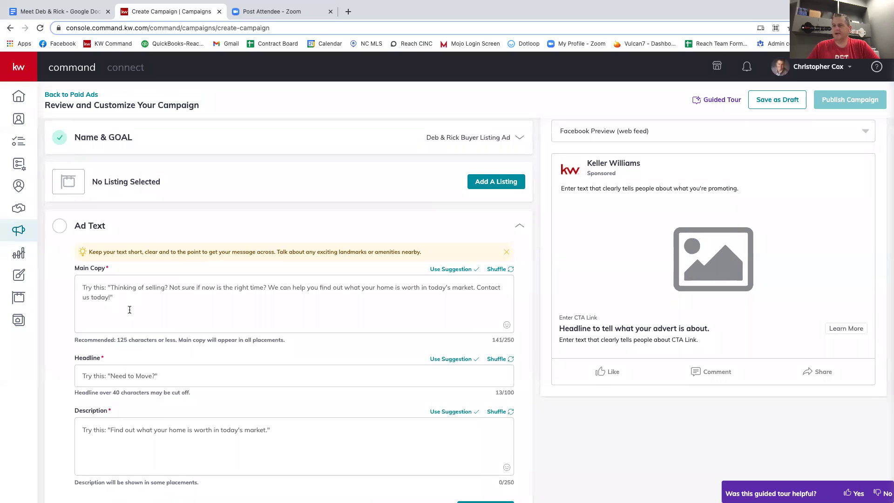
Look over the ad text section and shuffle through the suggested main copy texts
scroll(129, 311, "down", 1)
scroll(196, 318, "up", 2)
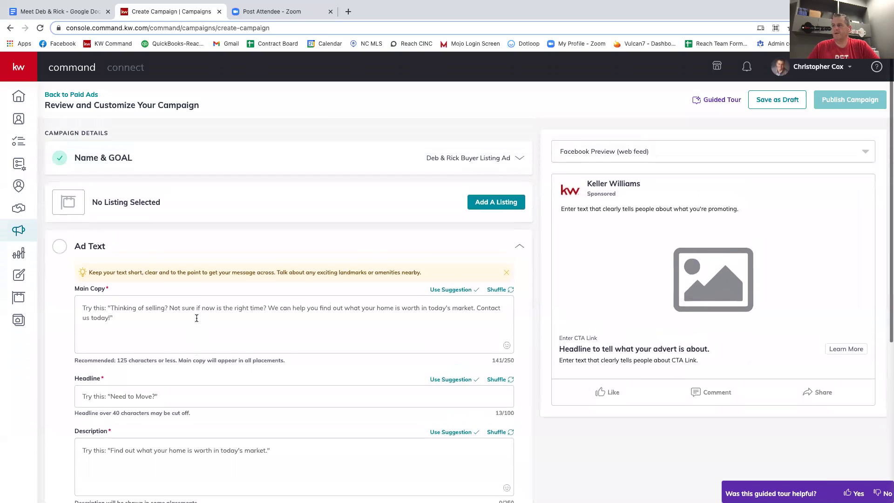
scroll(196, 318, "down", 2)
left_click(75, 246)
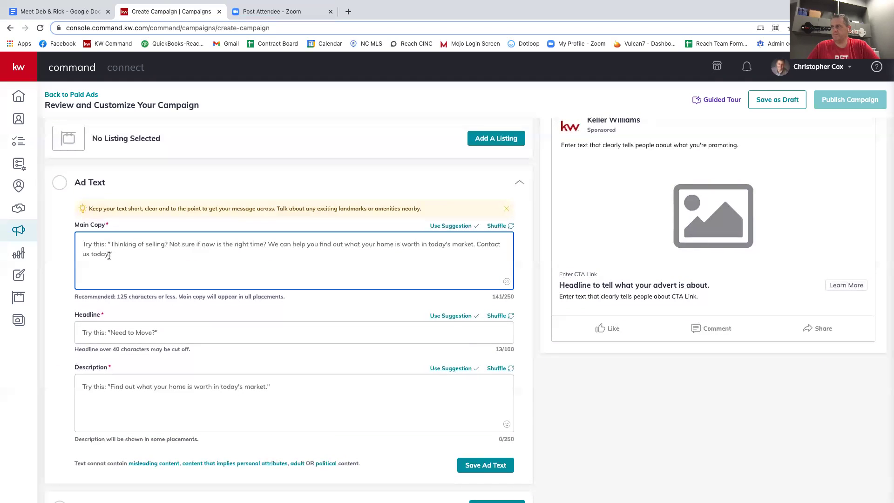
scroll(154, 288, "up", 1)
left_click(500, 257)
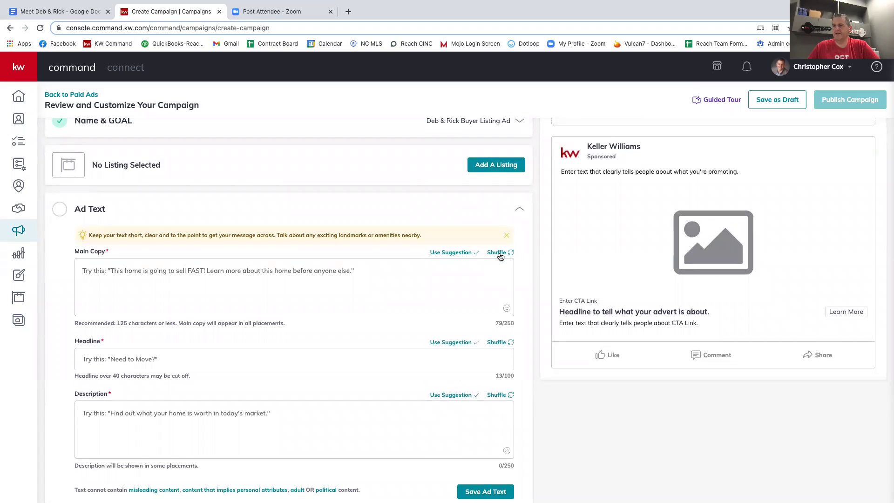
left_click(500, 257)
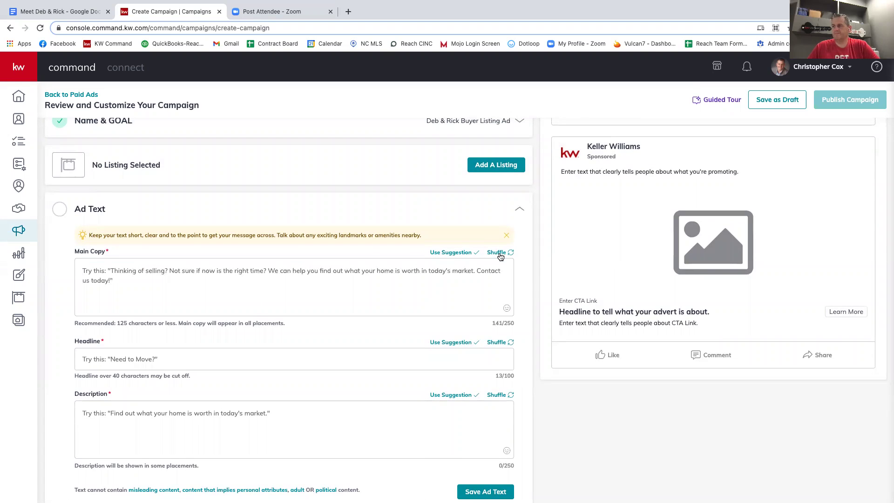
left_click(137, 279)
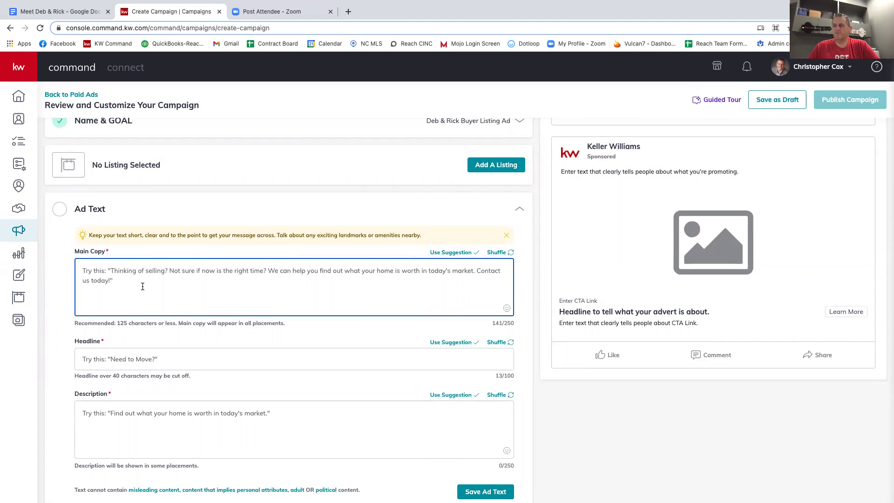
scroll(170, 293, "down", 3)
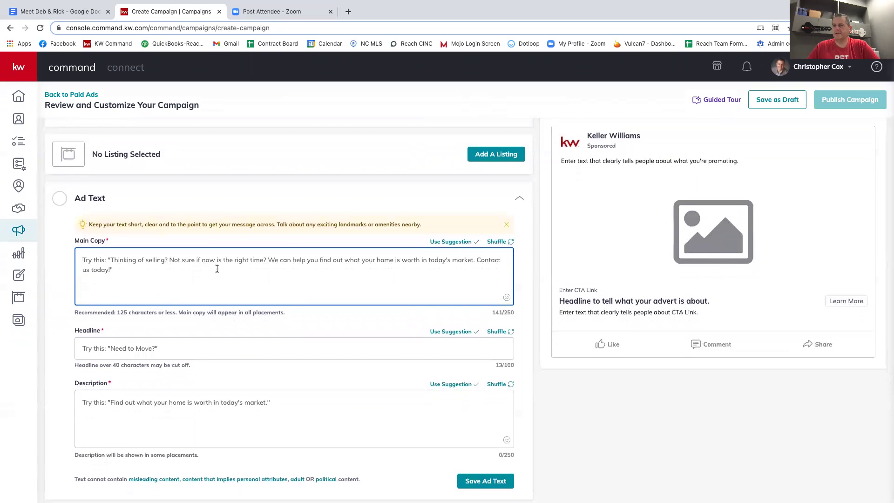
Enter "Does This Sound Like Your Home?" as the ad headline
left_click(165, 288)
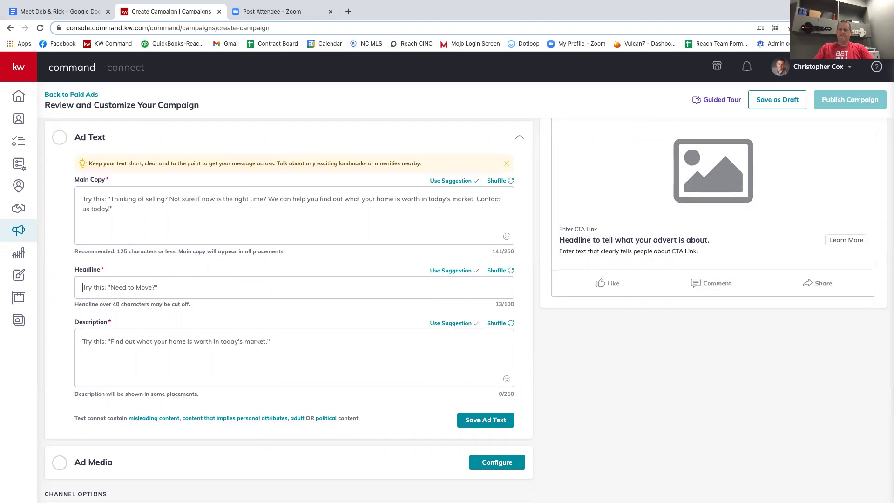
type("Doe")
left_click(177, 357)
type("s")
left_click(126, 289)
type("s This S")
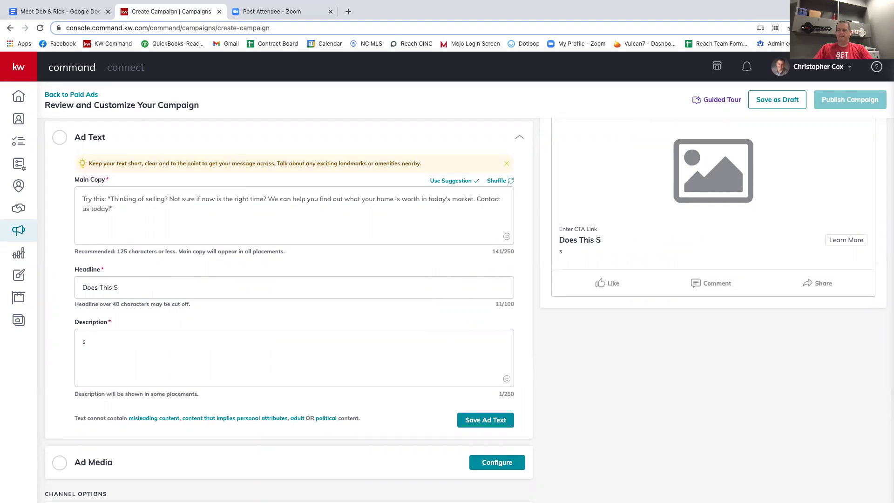
type("ound Like Your Home?")
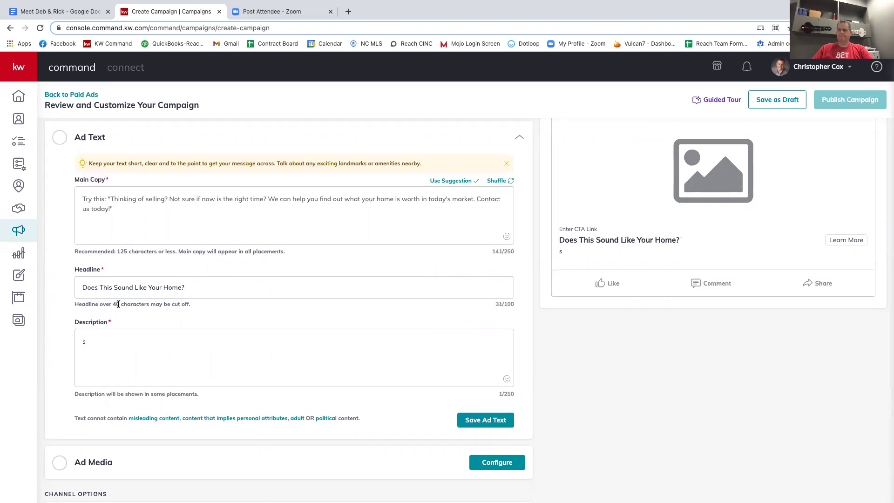
Replace the ad description with "If it does click the Learn More Button"
left_click_drag(94, 341, 65, 342)
type("Hav")
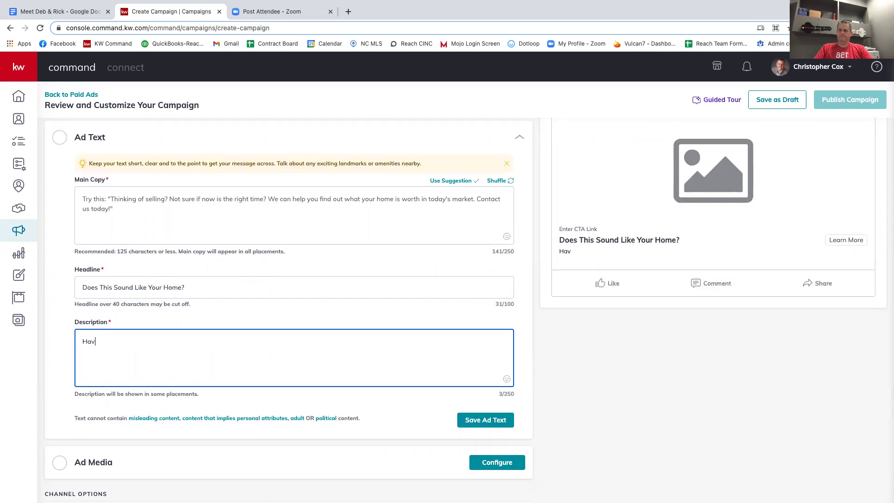
key("BackSpace")
key("BackSpace")
key("BackSpace")
type("I")
type("es clie")
key("BackSpace")
type("ck the Learn More Button")
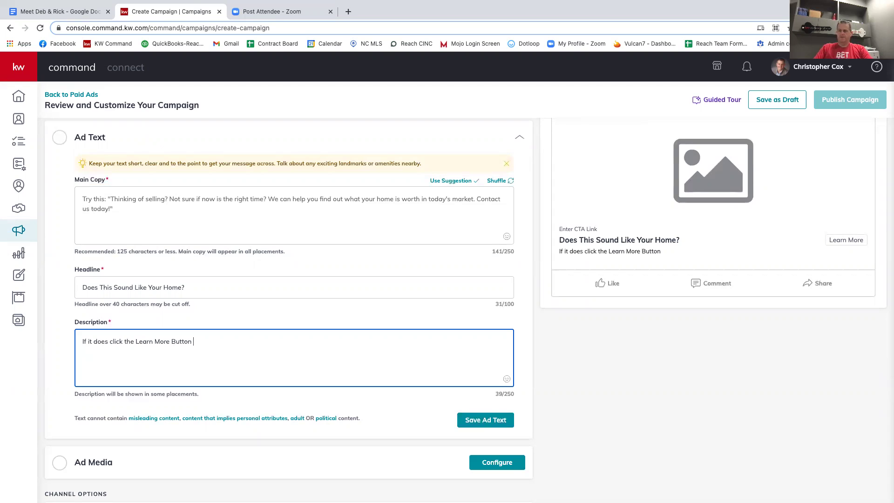
key("BackSpace")
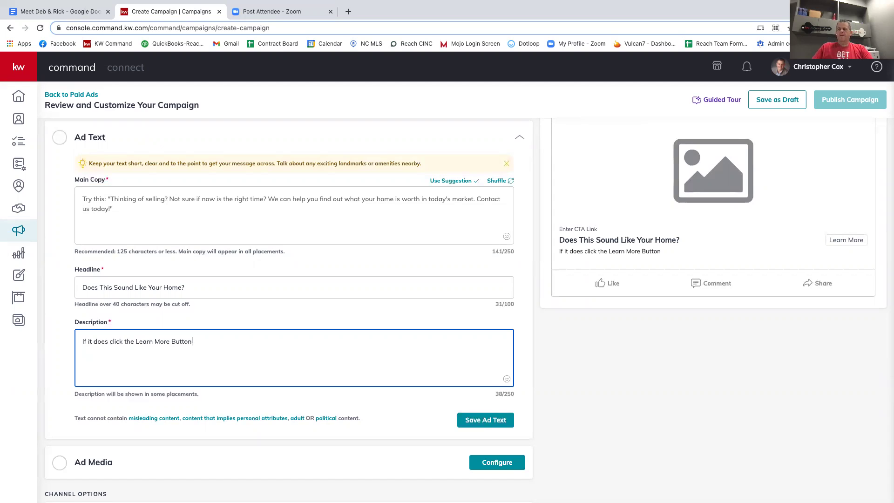
Write the main copy "We have a ready, willing and able buyer looking for a home like this." and save the ad text
left_click(114, 208)
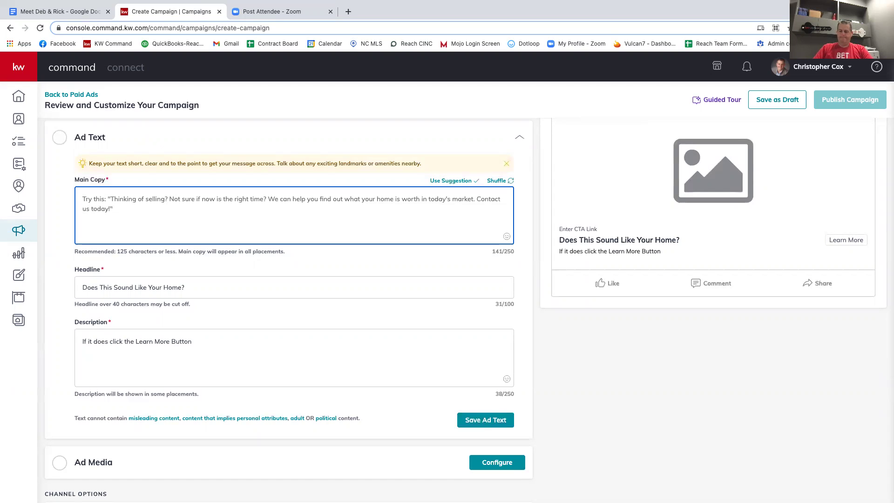
type("We have a read")
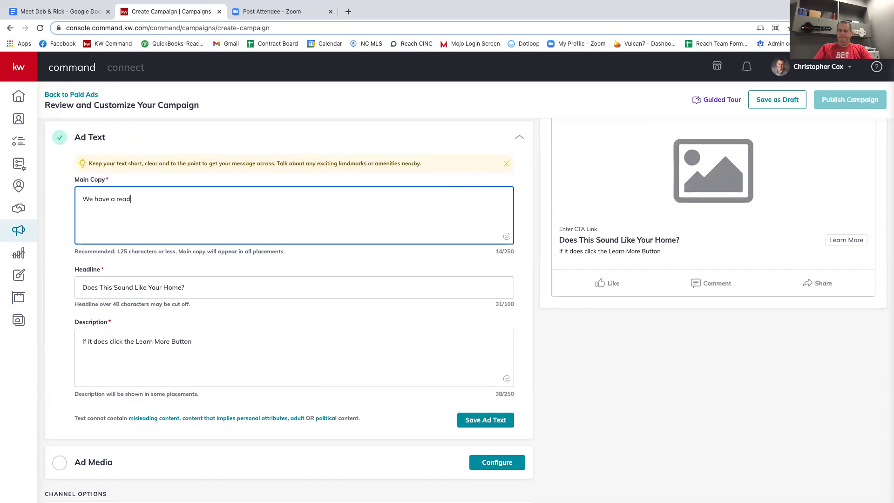
type("y, willing and able buyer looking for ahome")
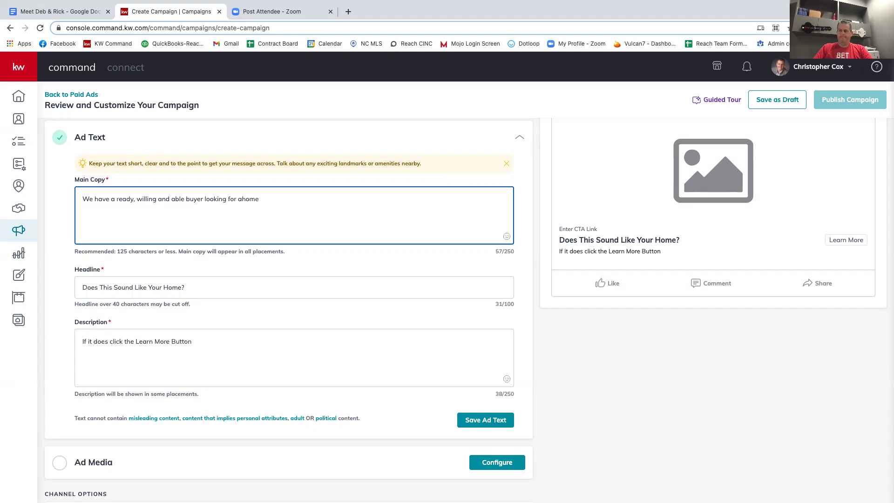
key("BackSpace")
key("BackSpace")
key("BackSpace")
key("BackSpace")
type(" home like this.")
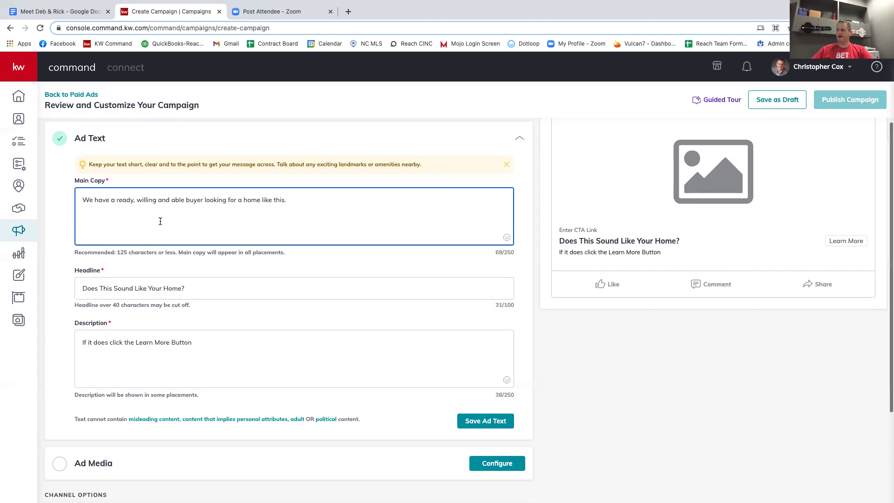
scroll(245, 259, "down", 1)
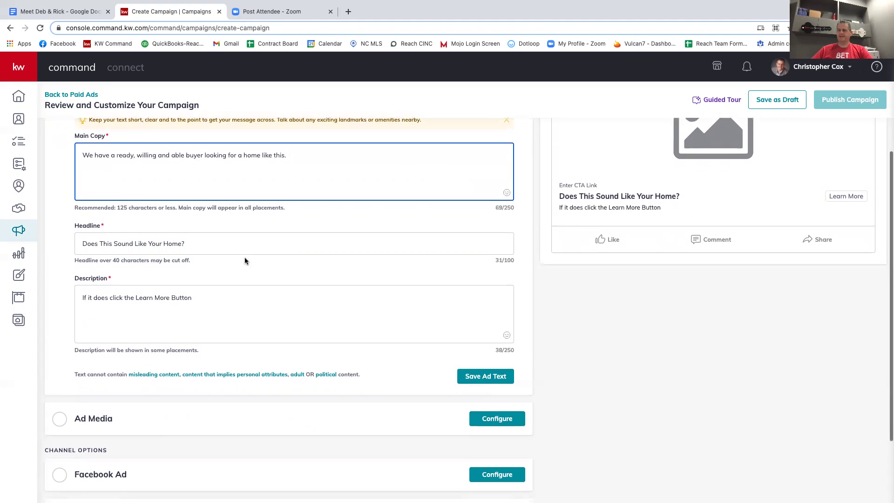
left_click(471, 380)
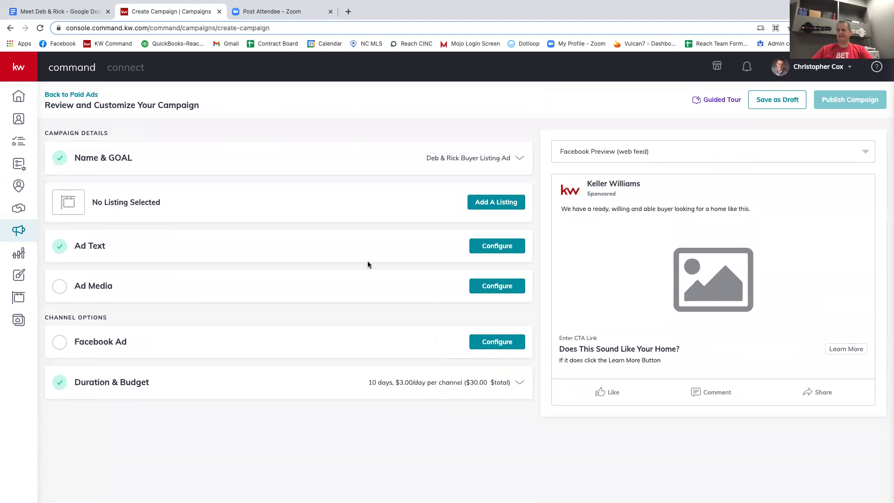
Upload the "Immediate Buyer Need" house image from the computer as the campaign's ad media
left_click(470, 291)
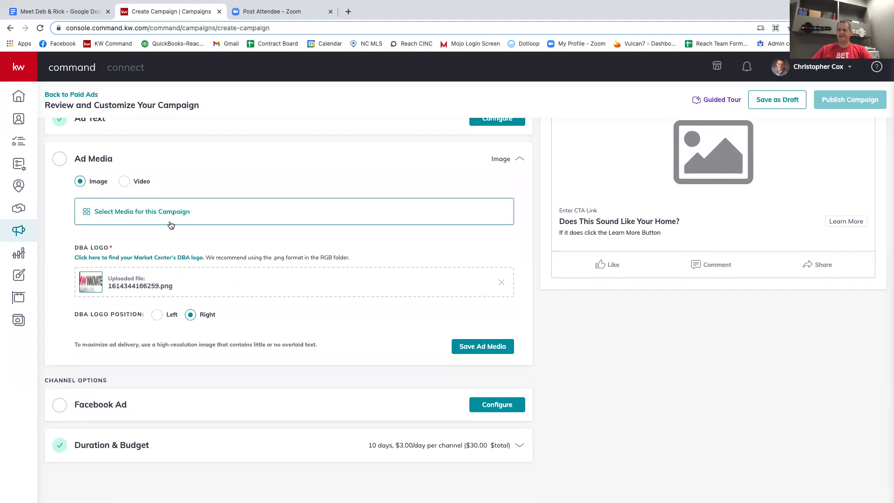
left_click(119, 214)
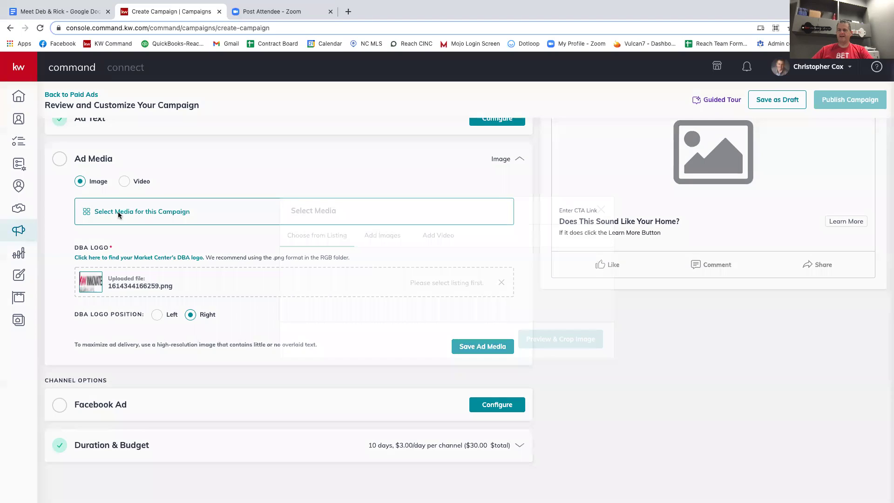
left_click(384, 240)
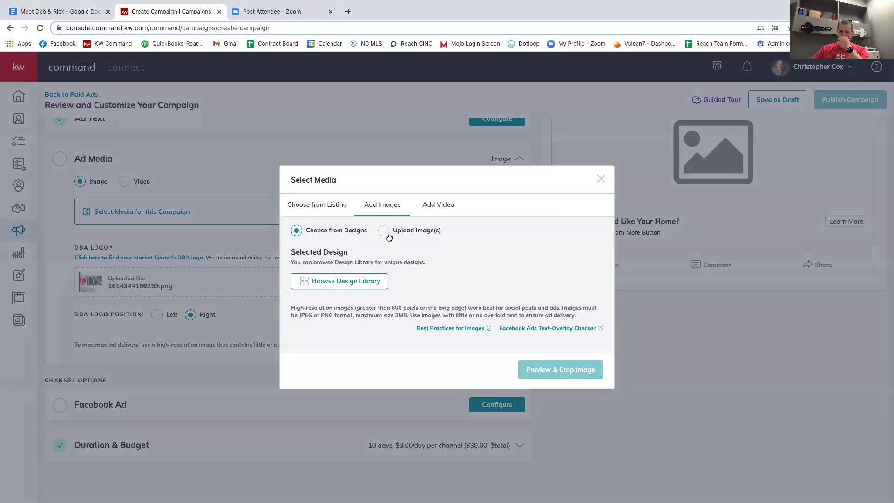
left_click(391, 232)
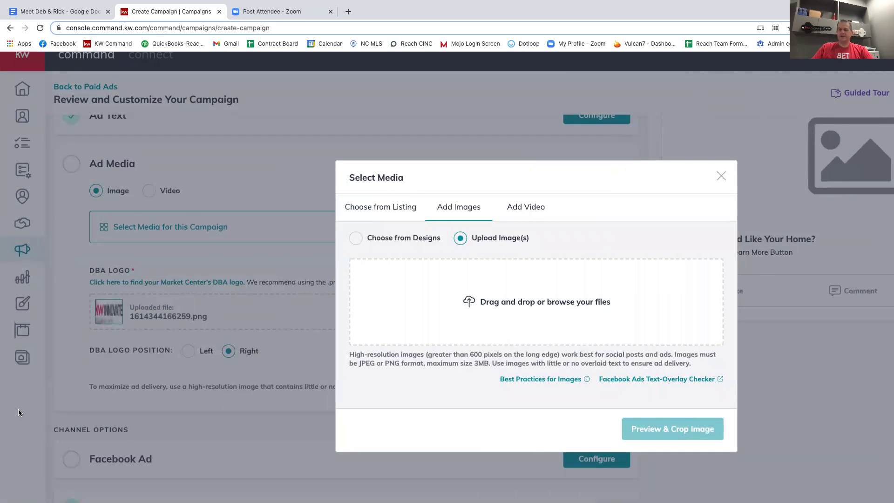
left_click_drag(325, 227, 469, 302)
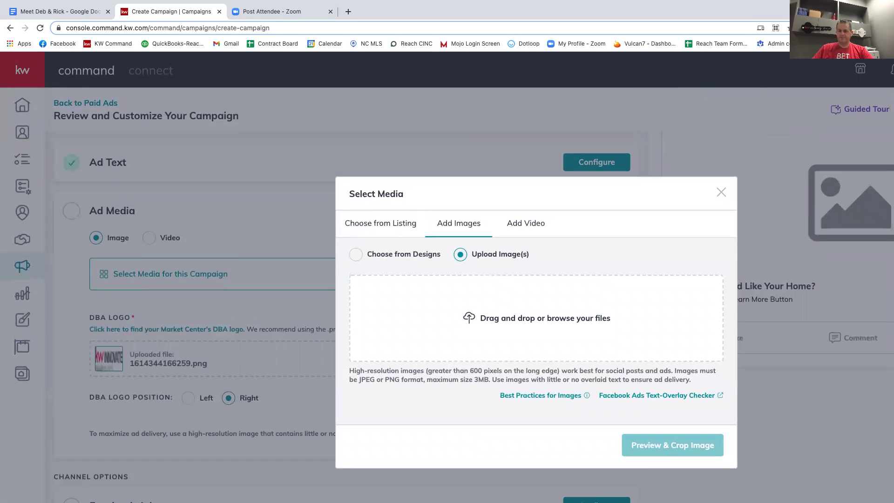
left_click_drag(326, 209, 545, 317)
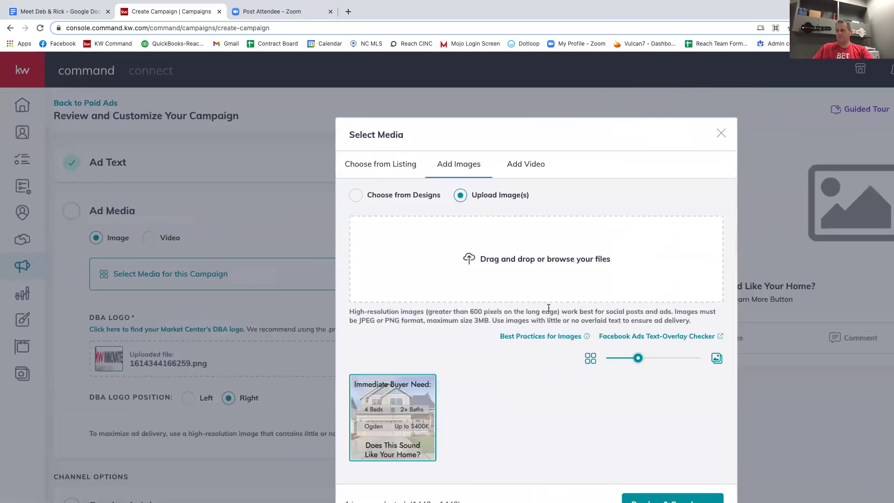
scroll(616, 376, "down", 2)
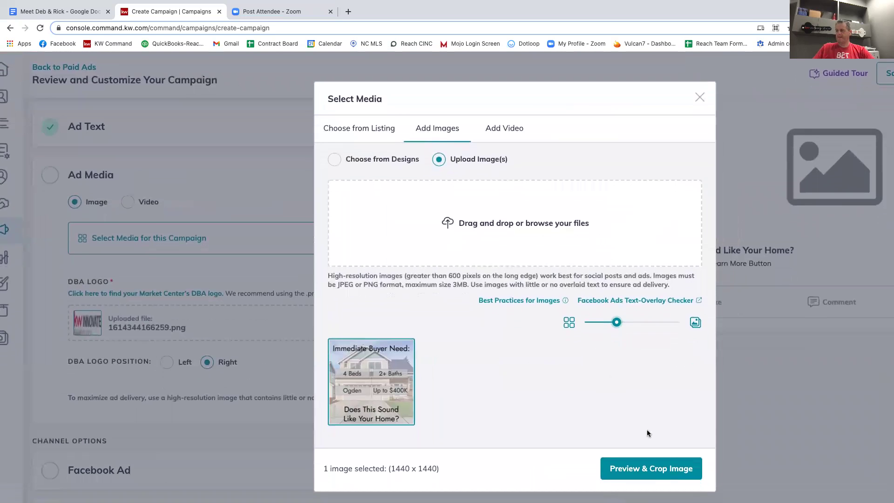
Crop the uploaded image to Square (1:1) — Best for Most Placements, save it, and check it in the ad preview
left_click(633, 468)
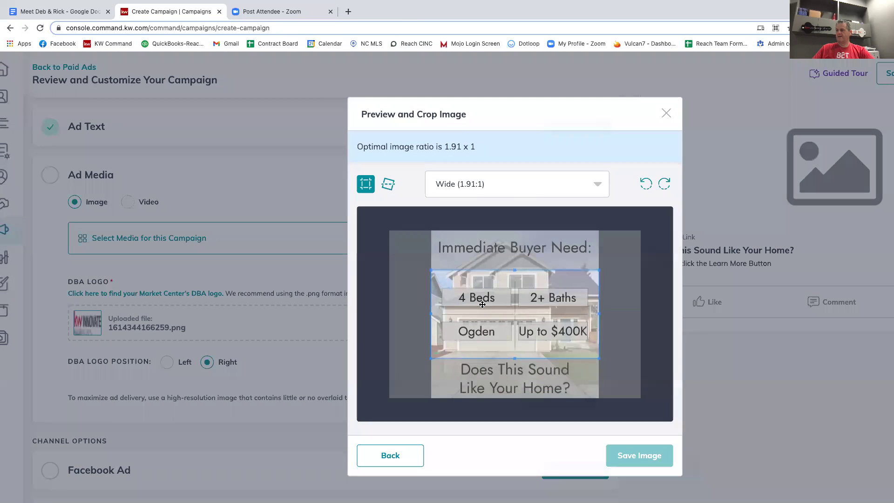
left_click(497, 188)
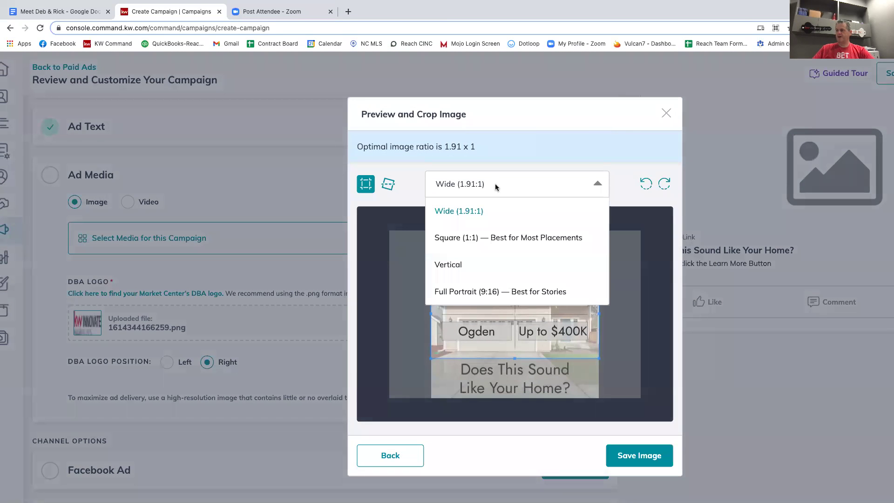
left_click(474, 238)
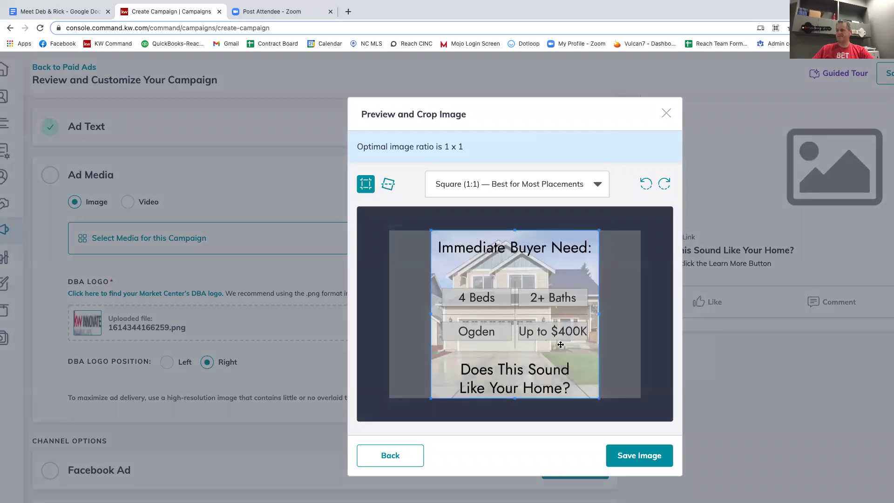
left_click(639, 456)
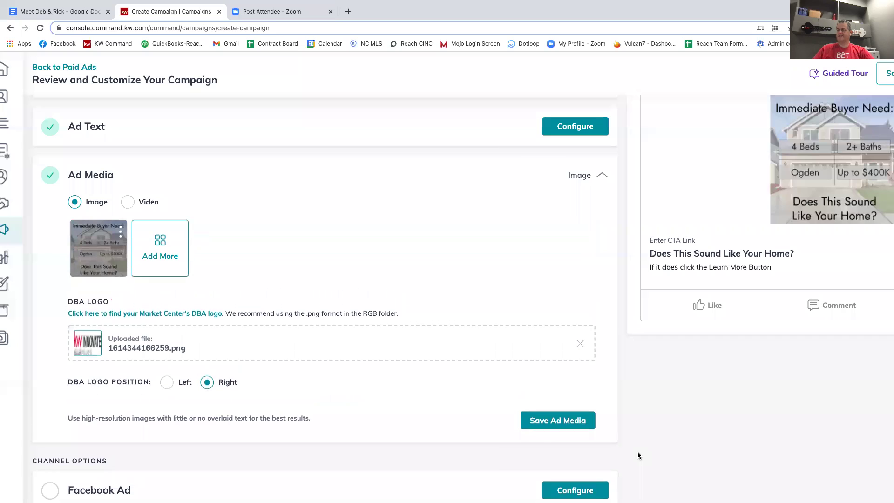
scroll(531, 369, "up", 3)
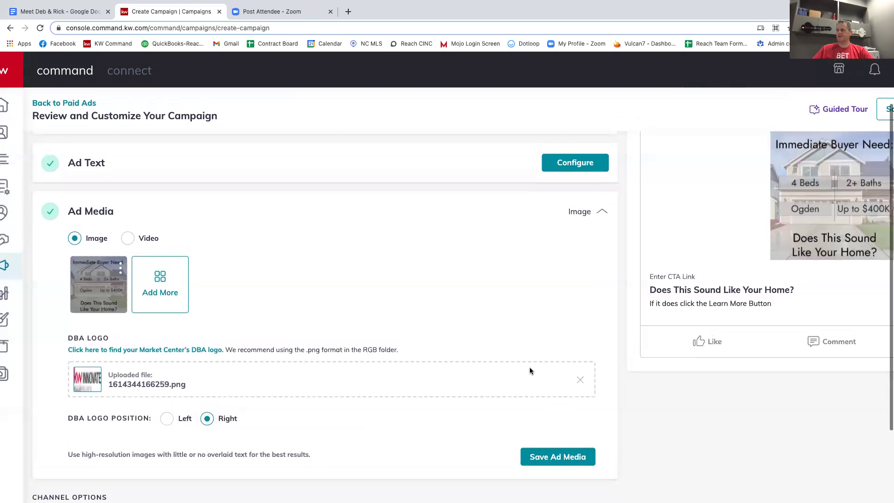
scroll(530, 371, "down", 3)
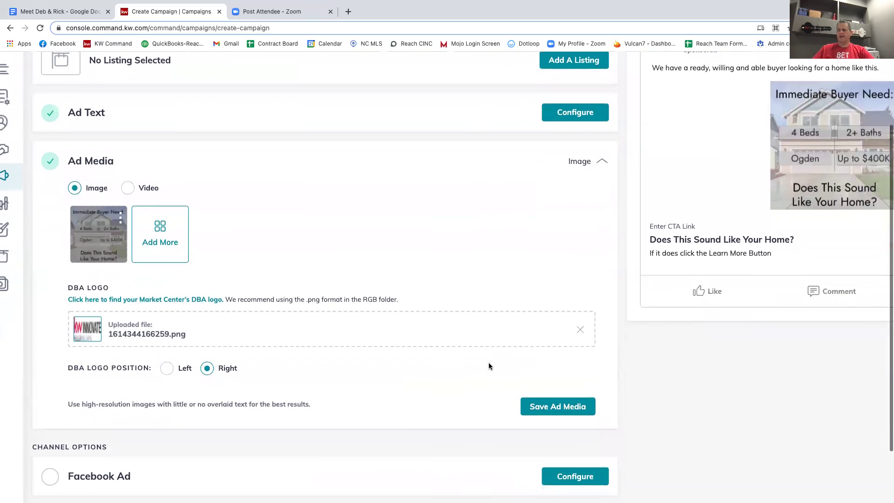
Save the ad media and select Keller Williams Innovate as the page that displays the Facebook ad
left_click(554, 404)
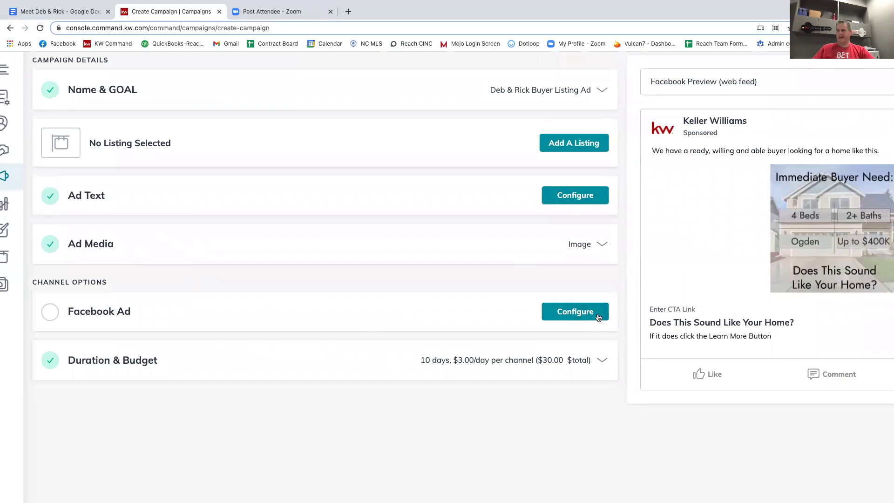
left_click(564, 308)
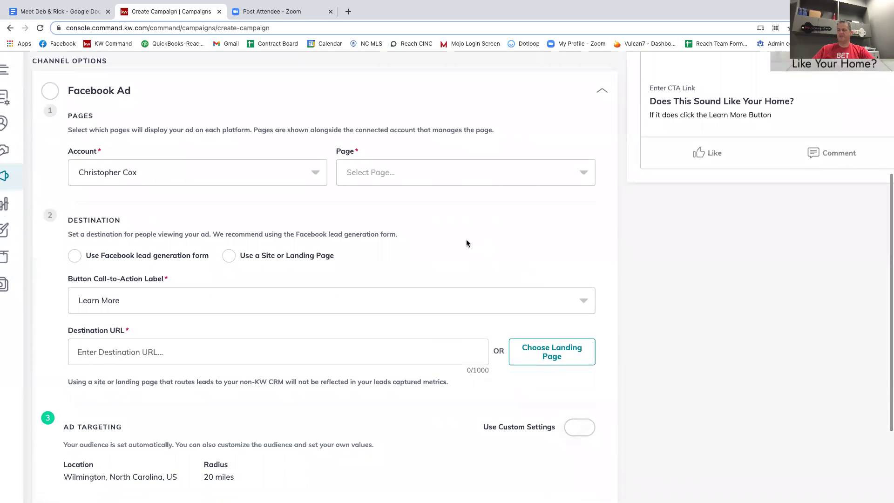
left_click(397, 172)
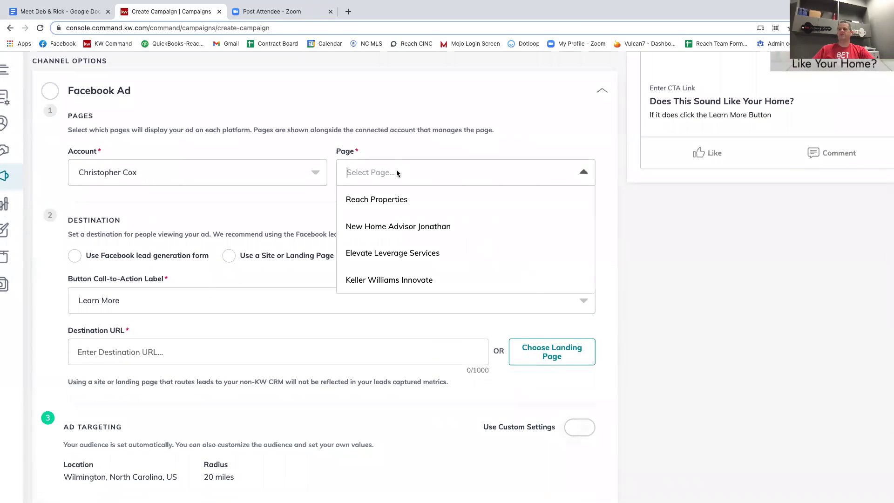
left_click(386, 279)
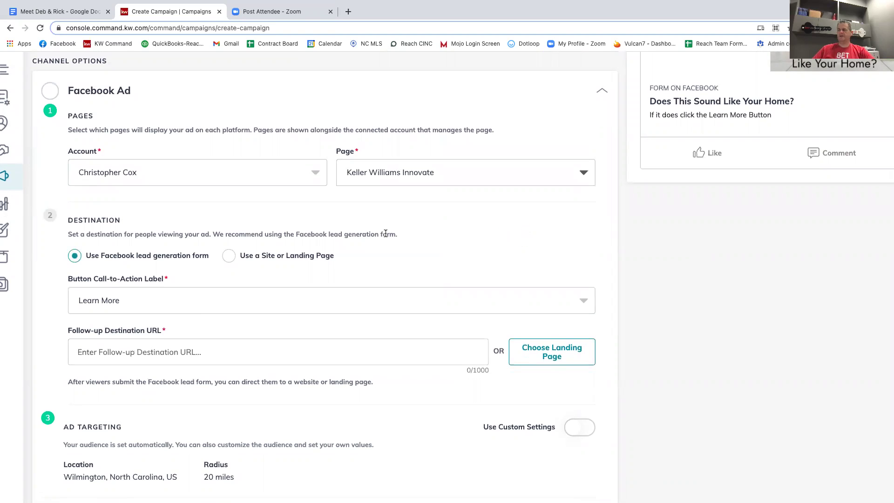
scroll(385, 233, "up", 7)
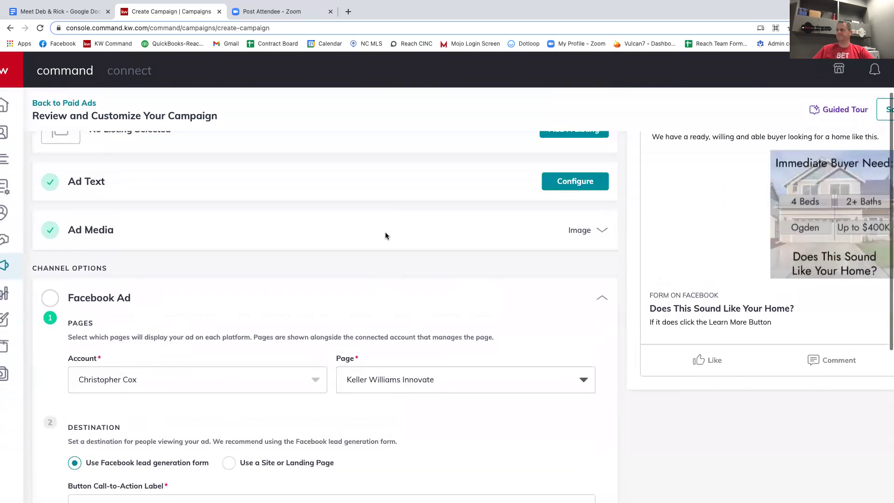
scroll(385, 236, "down", 5)
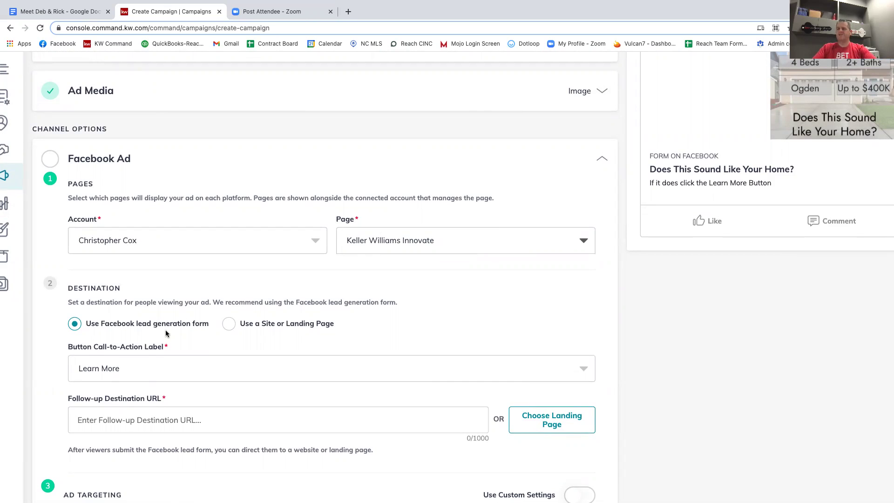
Set the Facebook ad's follow-up destination URL to the "Sample Buyer Listing Ad" landing page
scroll(152, 327, "down", 3)
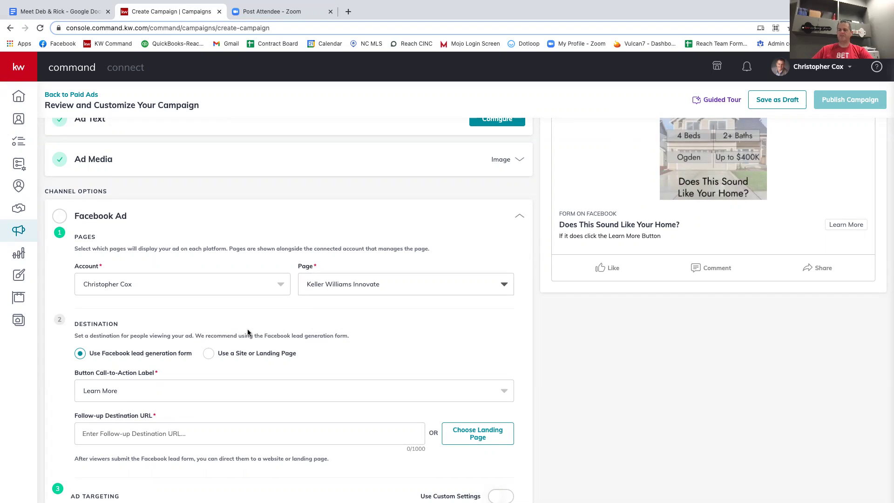
scroll(122, 395, "down", 1)
left_click(105, 399)
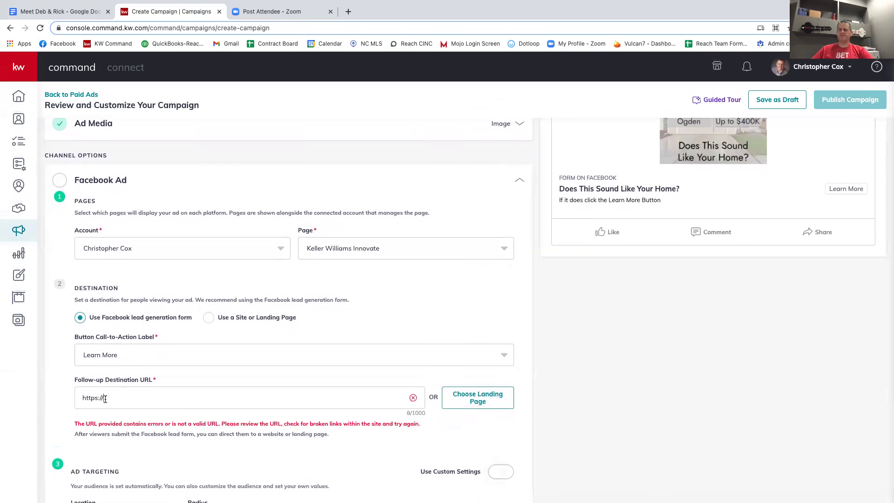
left_click_drag(106, 399, 54, 404)
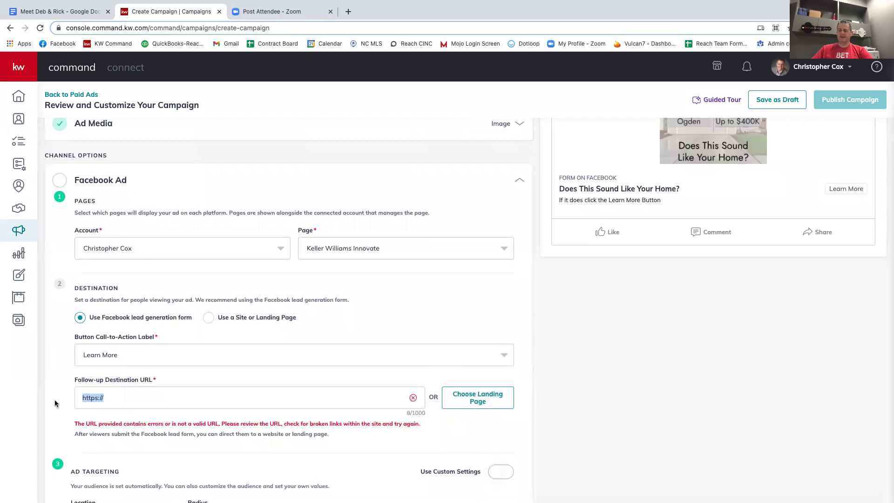
left_click(464, 402)
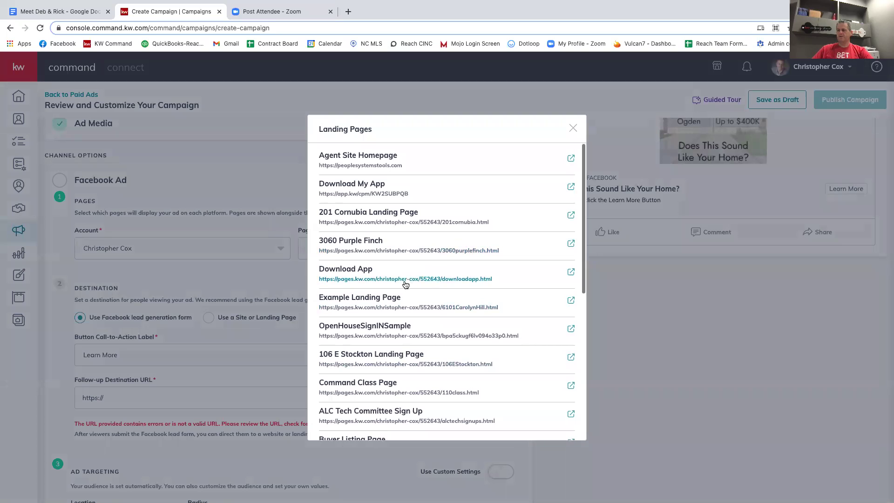
scroll(406, 279, "down", 3)
scroll(406, 275, "down", 2)
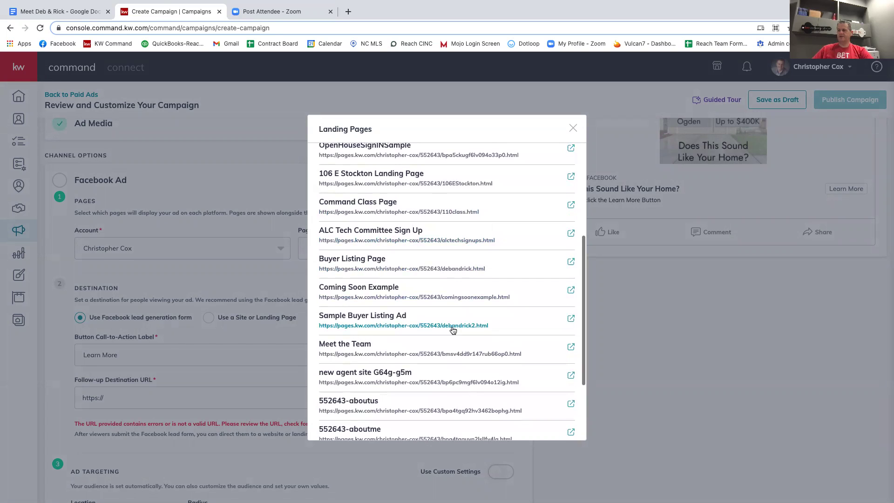
left_click(416, 325)
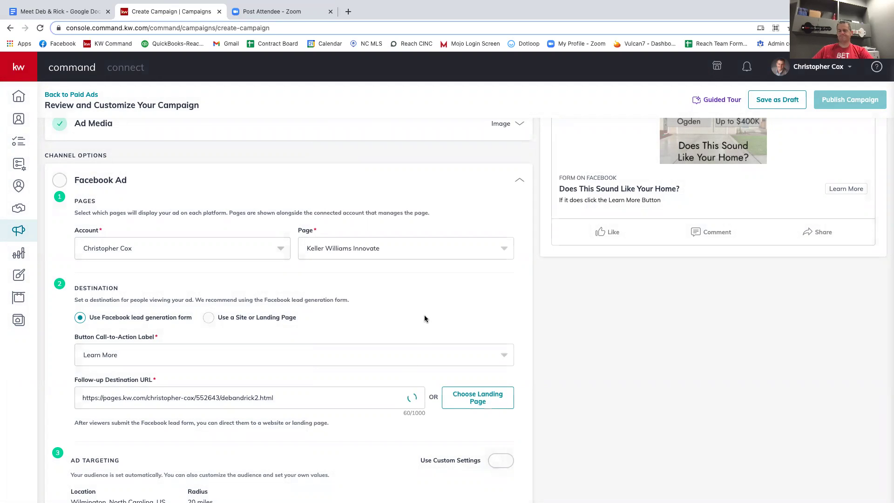
Enable custom ad targeting settings and set the audience radius around Wilmington, North Carolina to 15 miles
scroll(404, 318, "down", 3)
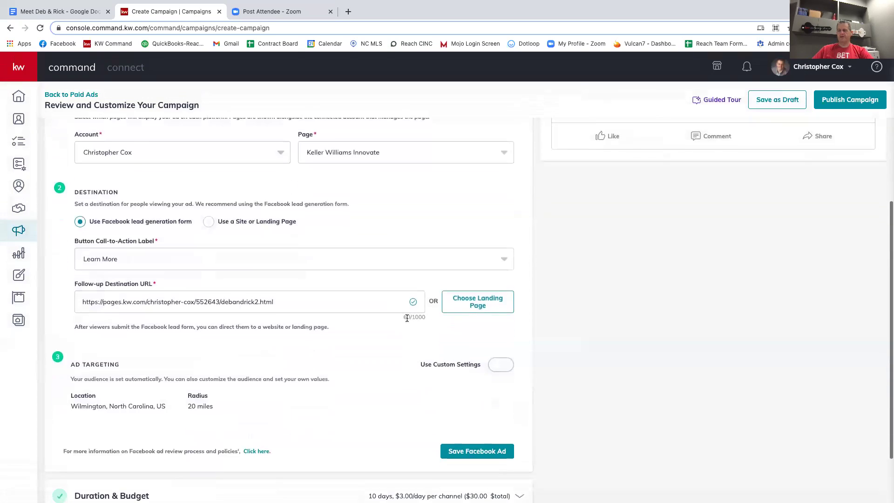
scroll(407, 318, "up", 5)
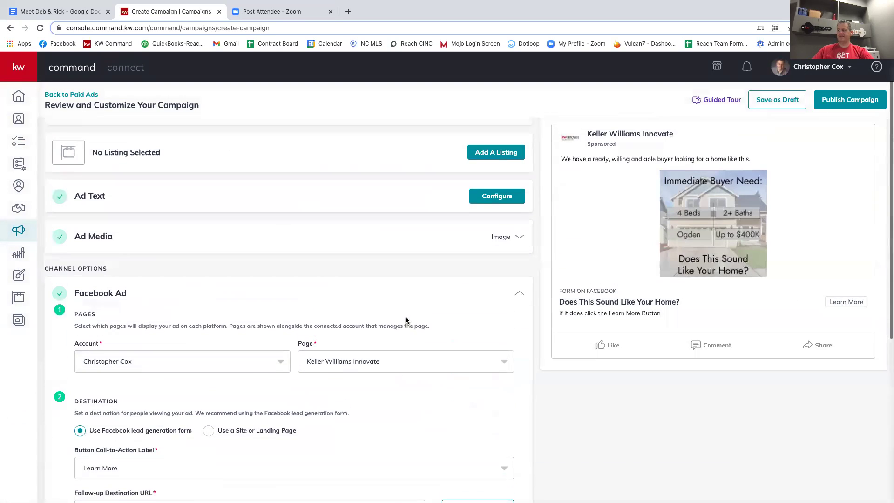
scroll(406, 320, "up", 1)
scroll(406, 321, "down", 2)
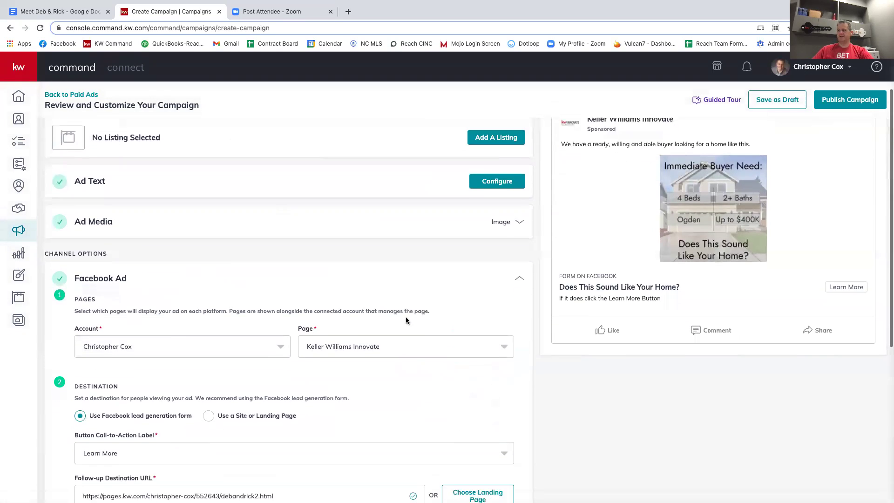
scroll(406, 320, "down", 4)
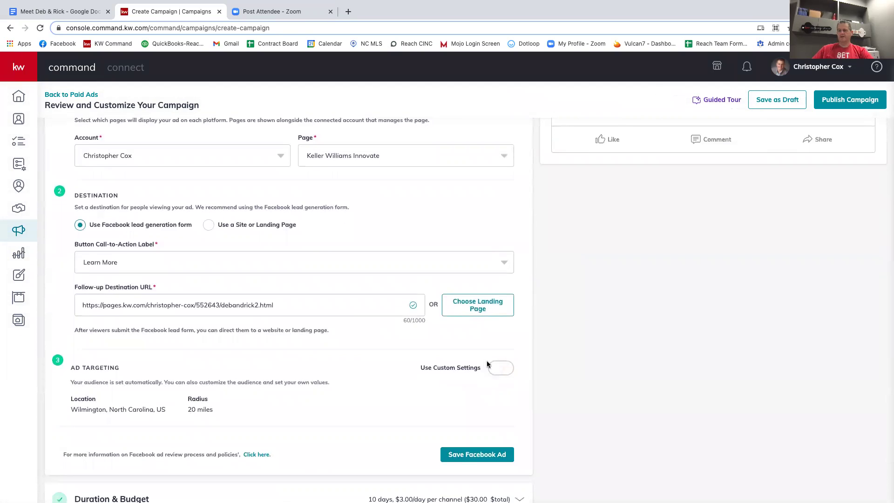
left_click(500, 372)
scroll(271, 394, "down", 4)
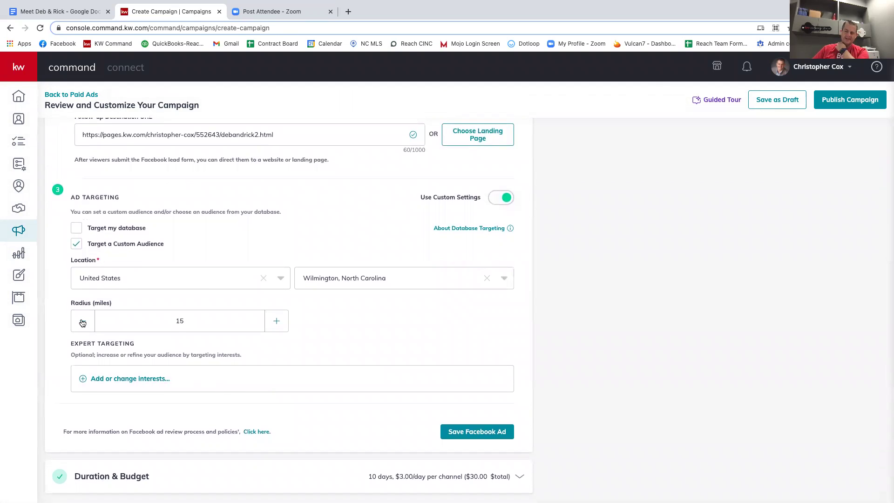
scroll(82, 323, "up", 1)
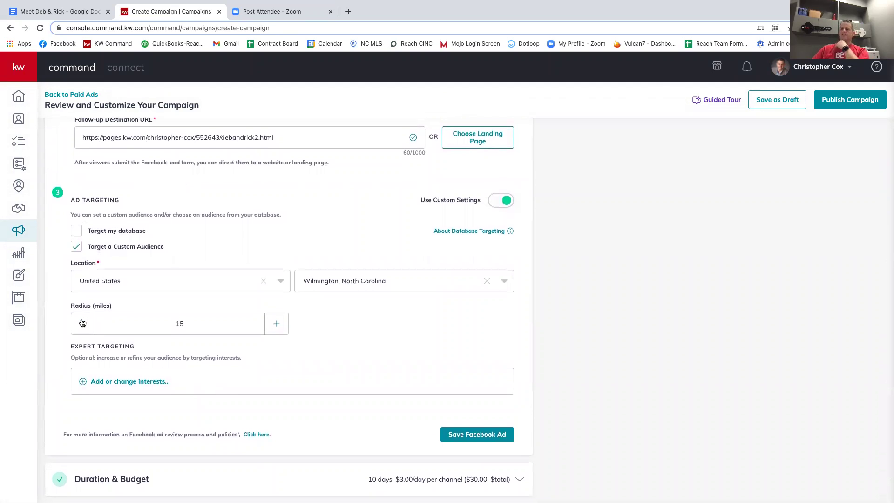
scroll(82, 324, "down", 1)
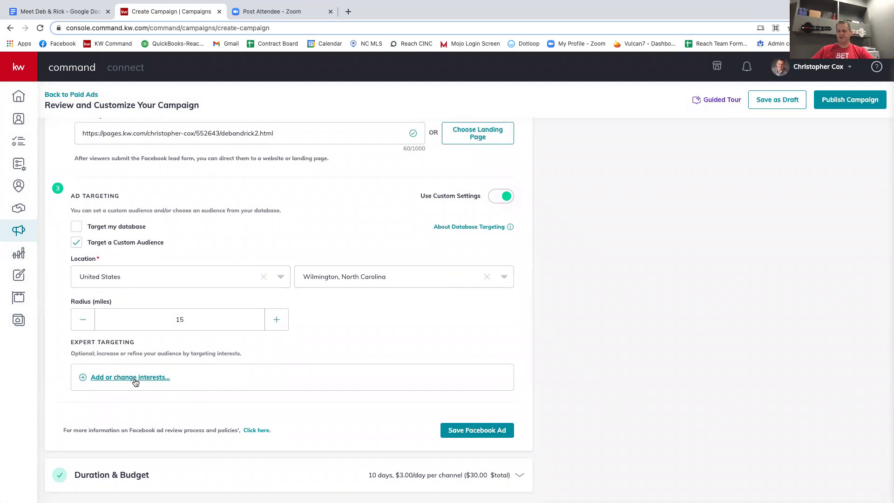
Add the interests Refinancing and Home repair to the expert targeting and save the Facebook ad settings
left_click(151, 378)
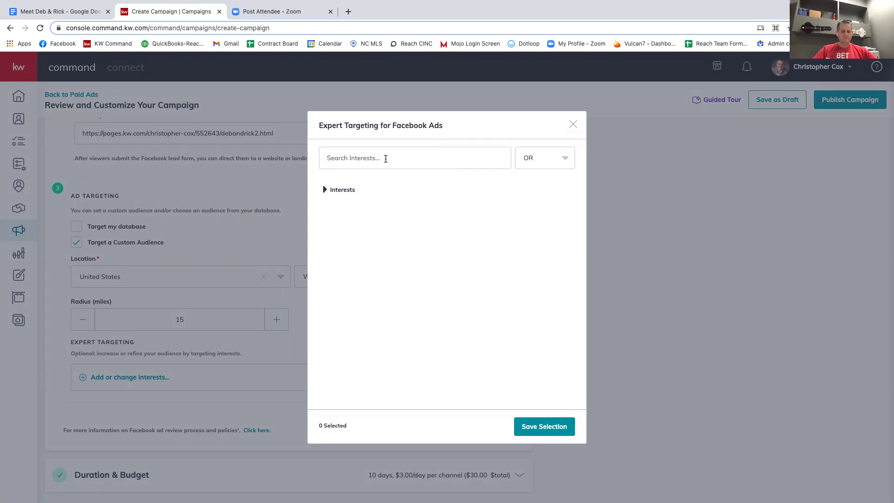
left_click(386, 158)
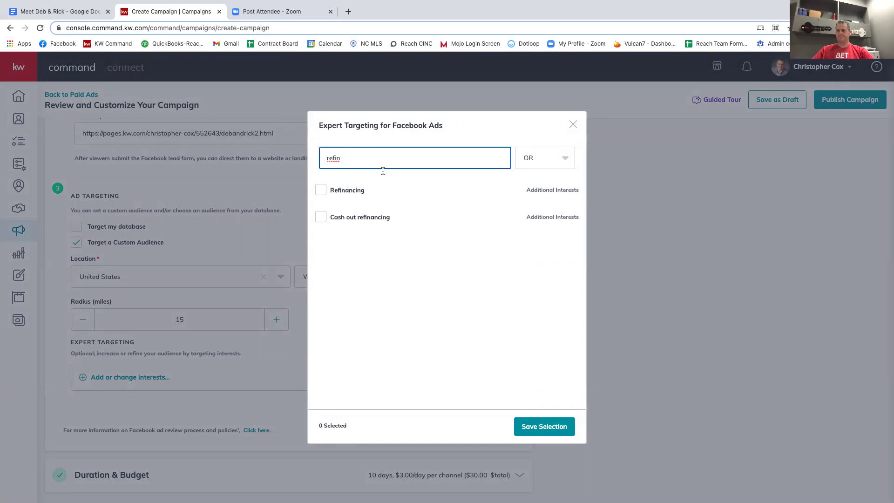
left_click(321, 192)
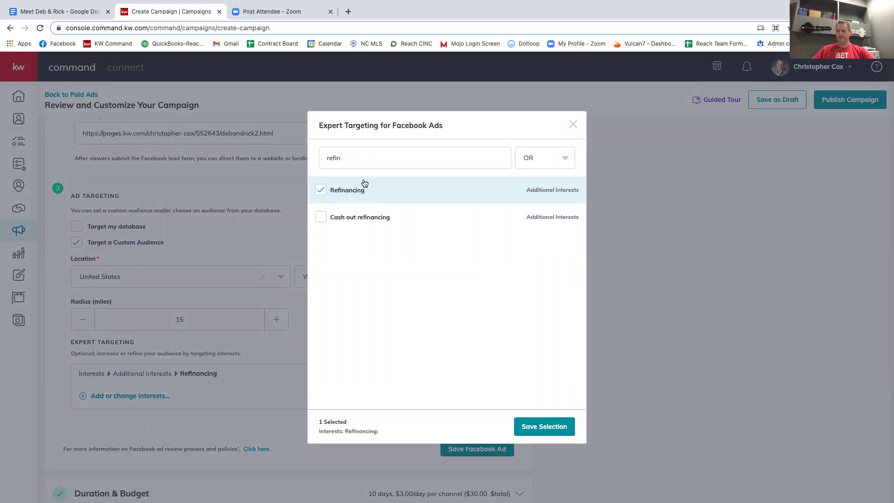
double_click(330, 159)
type("home")
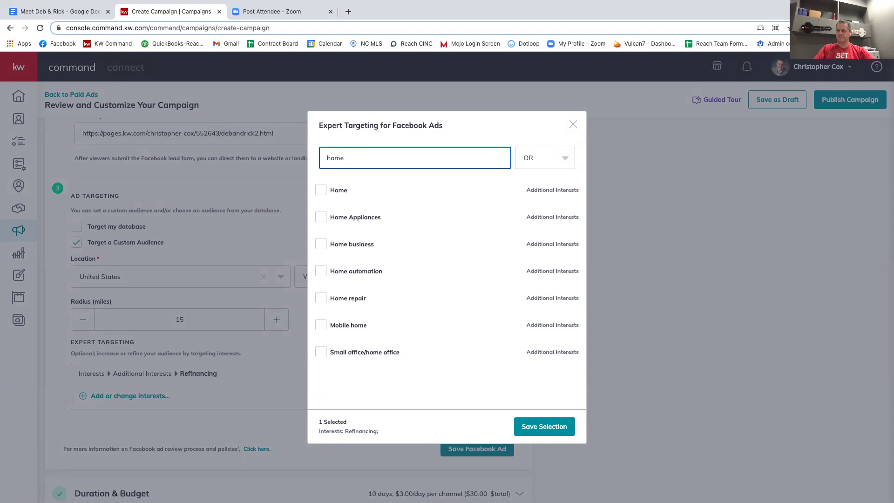
left_click(320, 298)
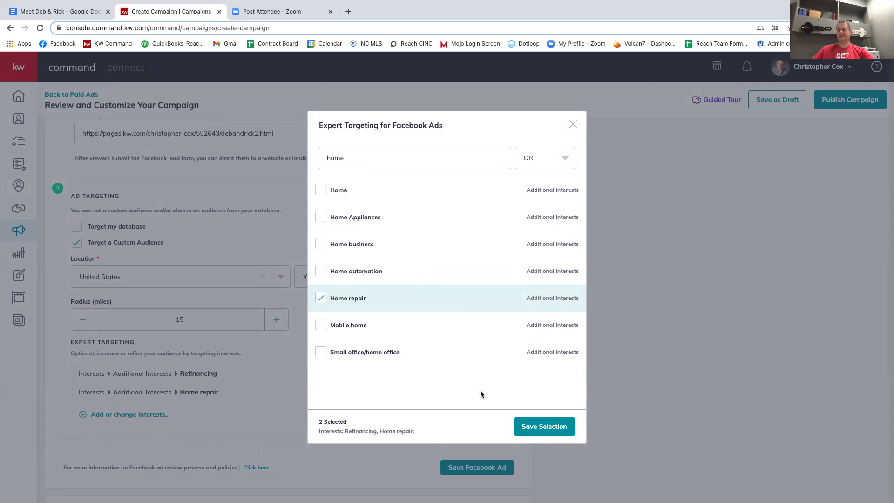
left_click(544, 430)
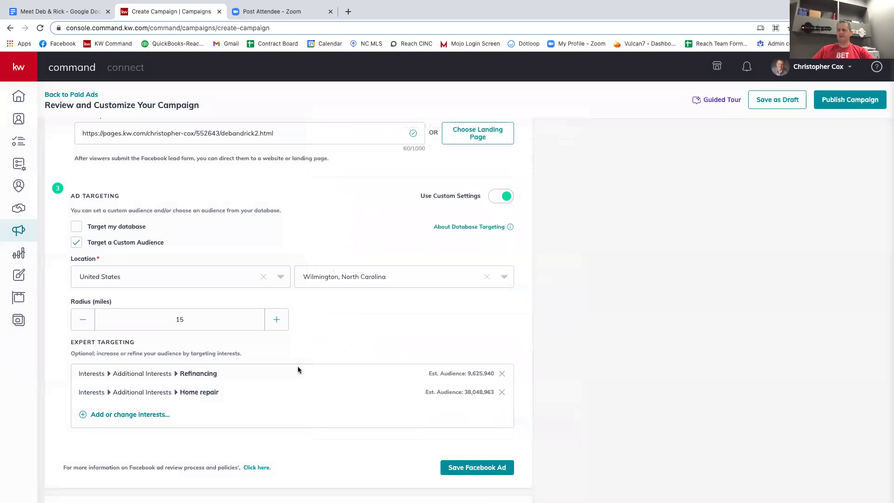
left_click(480, 469)
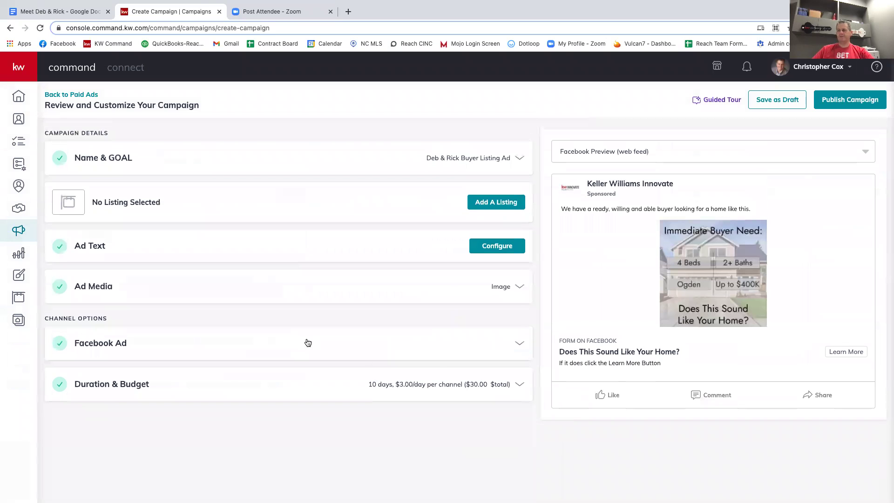
Set the campaign's end date to Mar 3, 2021 in the duration and budget settings
left_click(166, 385)
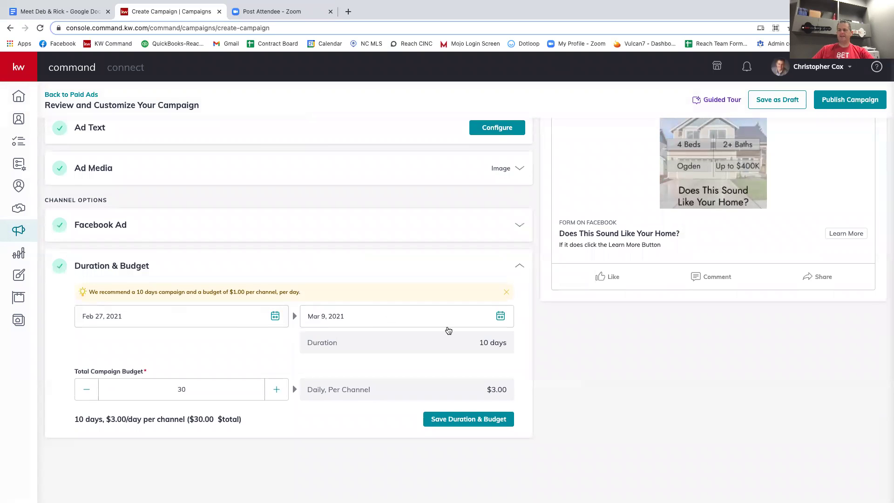
left_click(499, 318)
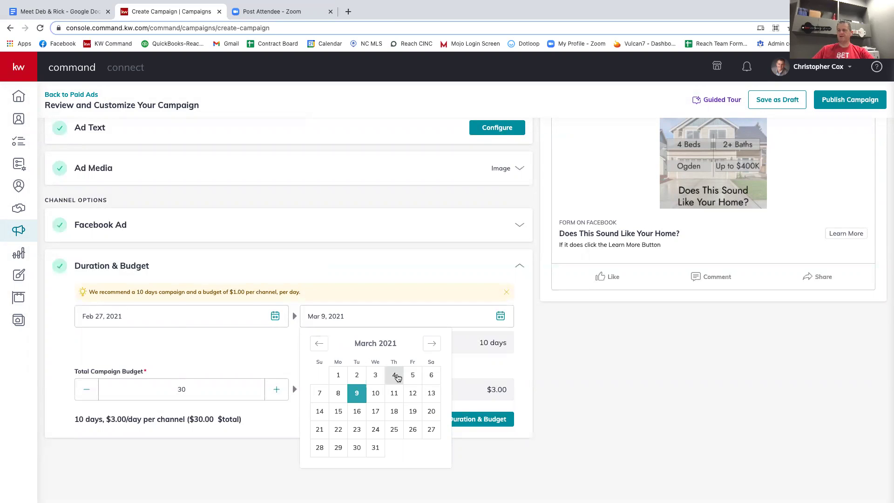
left_click(375, 375)
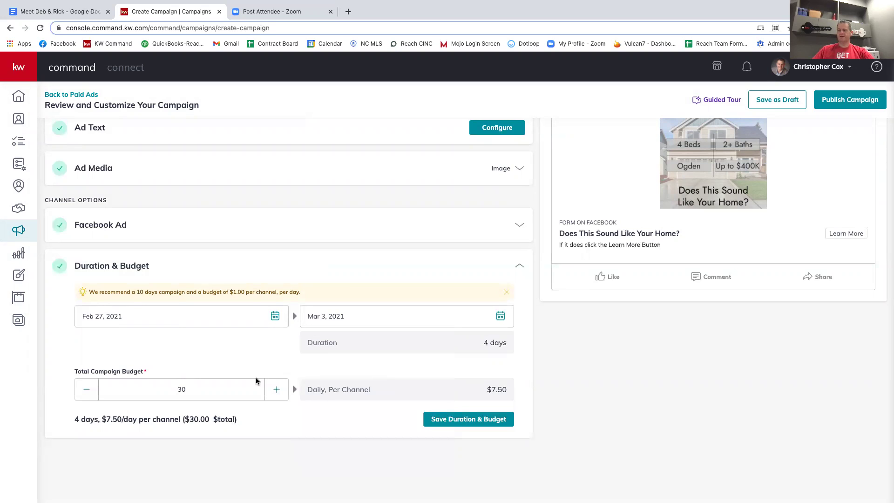
Set the total campaign budget to $25
left_click(87, 390)
left_click(87, 390)
left_click(86, 390)
left_click(86, 390)
left_click(86, 390)
left_click(86, 391)
left_click(278, 395)
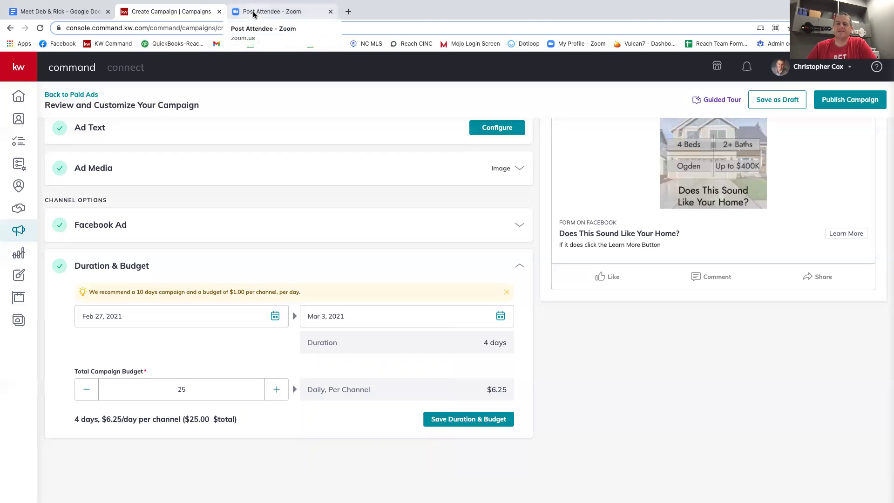
Open peoplesystemstools.com in a new browser tab and view the Digital Services offered in its store
left_click(348, 11)
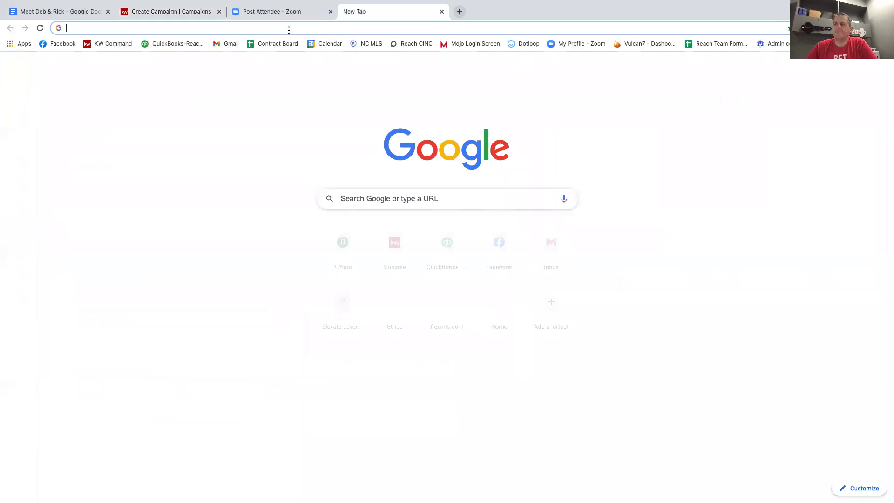
type("people")
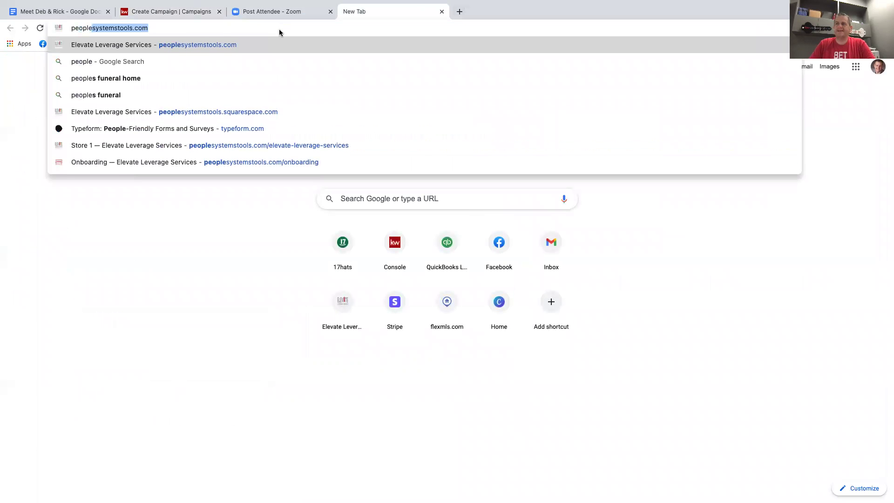
key("Return")
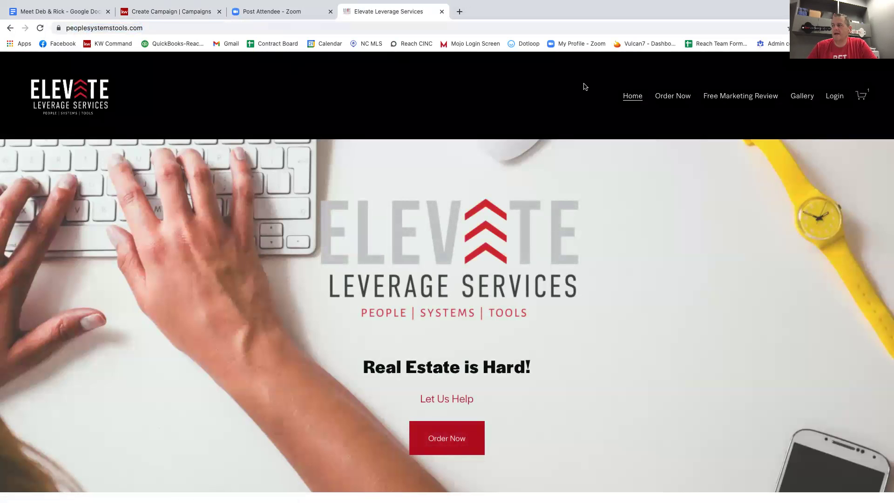
left_click(674, 97)
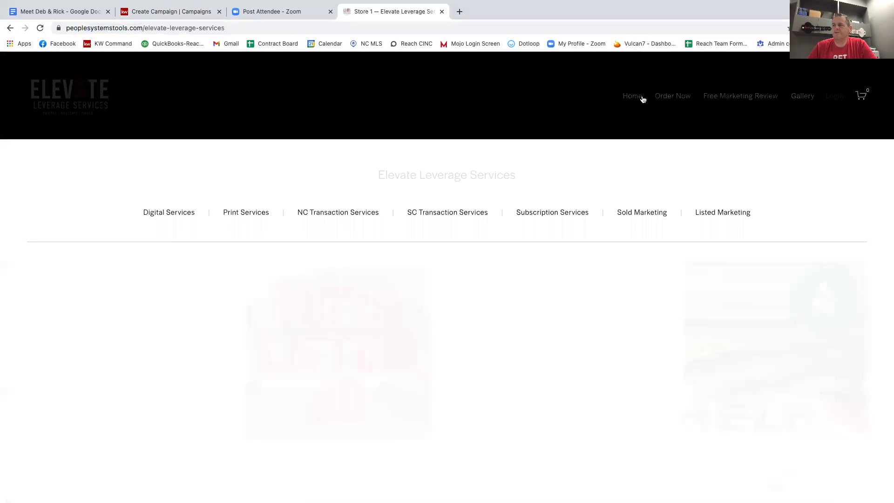
left_click(183, 211)
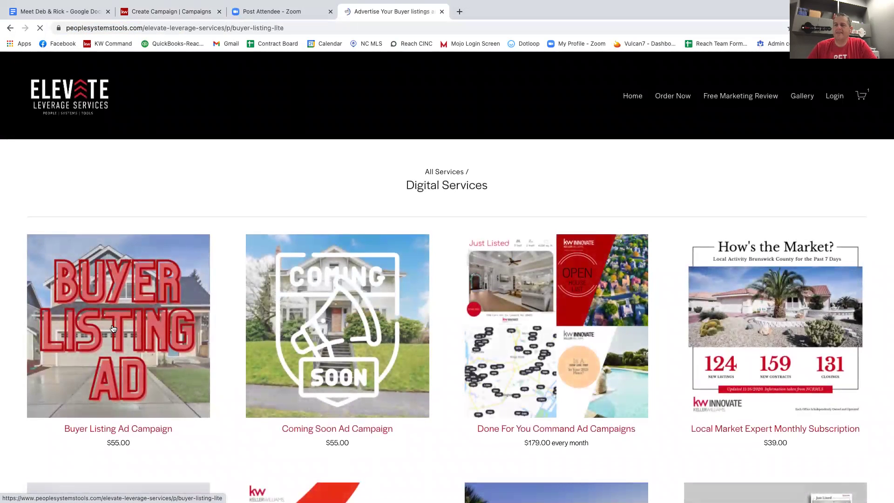
Open the Buyer Listing Ad Campaign product and review its price, included services and ad spend note
left_click(113, 329)
scroll(113, 329, "down", 2)
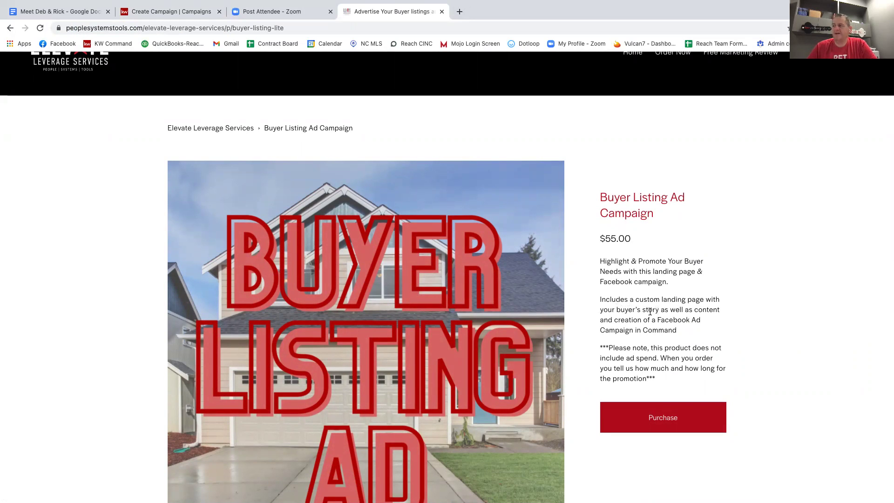
scroll(651, 311, "down", 1)
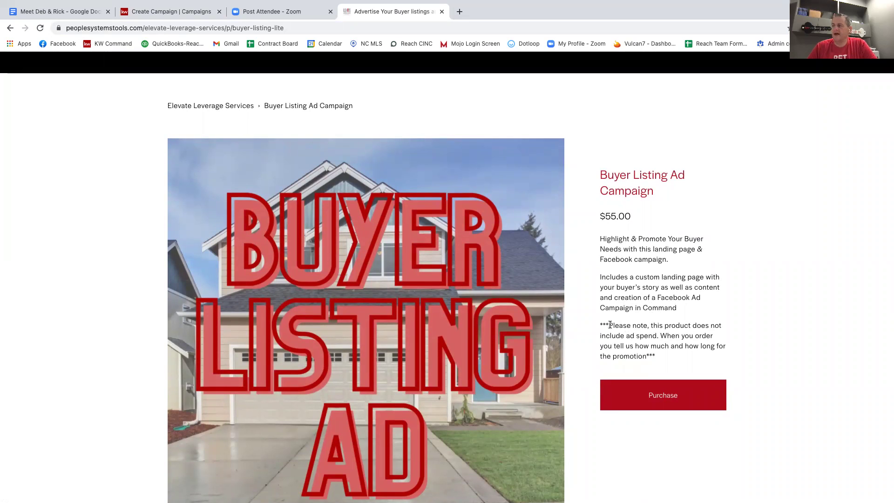
scroll(610, 324, "down", 1)
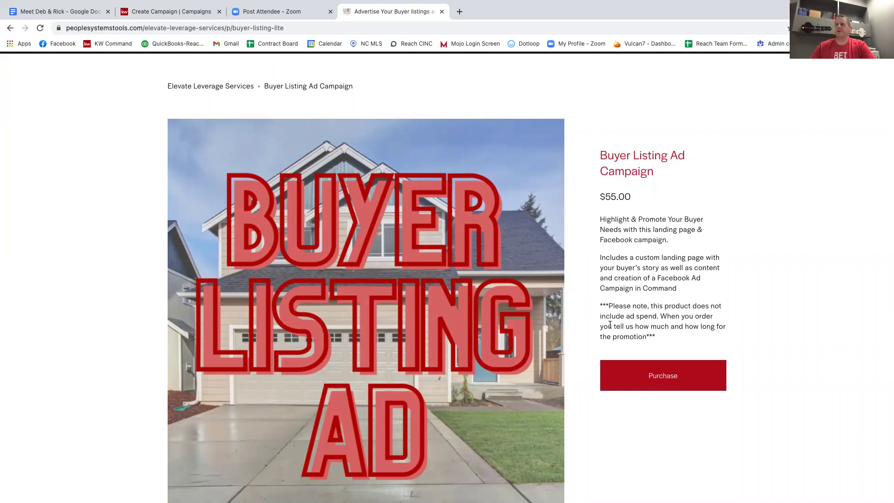
scroll(331, 157, "up", 1)
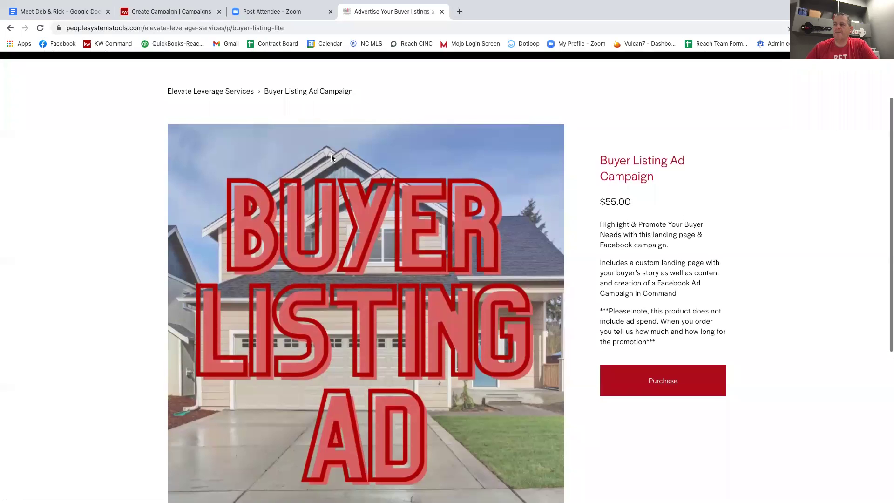
scroll(331, 158, "down", 3)
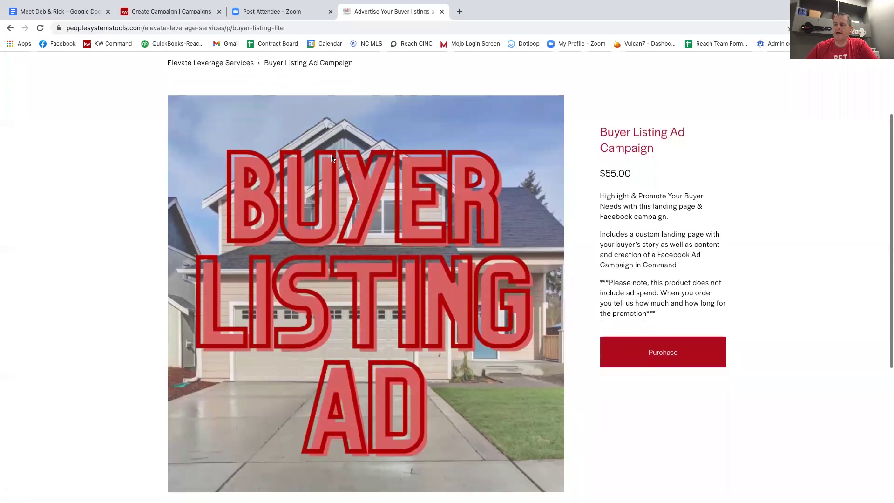
scroll(331, 159, "down", 1)
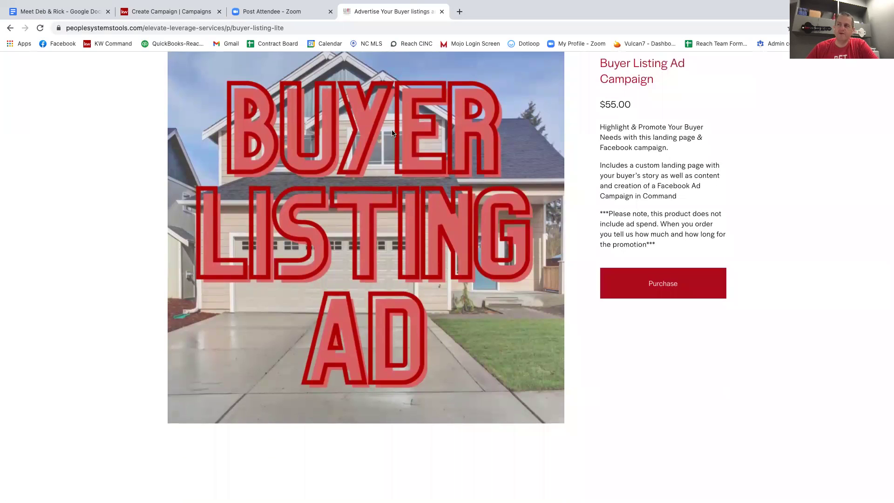